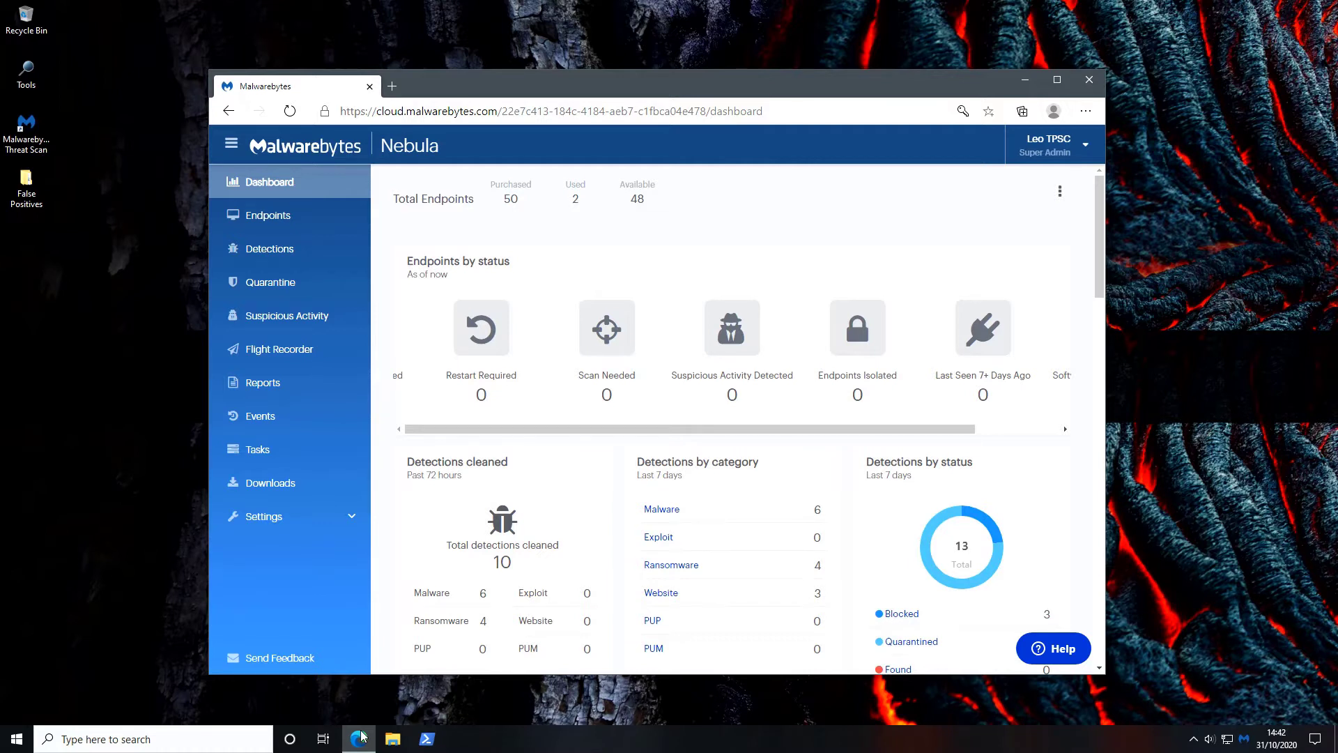
- Maximize the console's browser window and move the Endpoints by status widget below the row of detections widgets
left_click(359, 737)
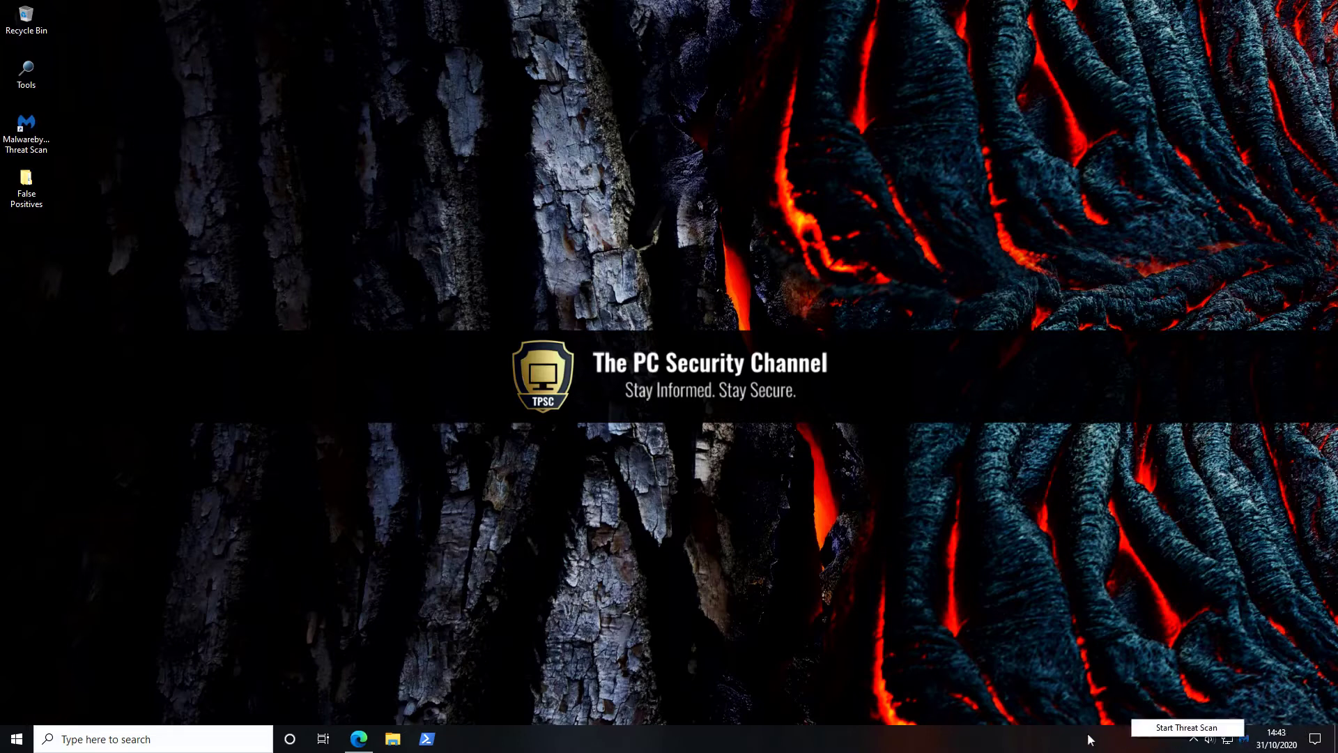
left_click(372, 737)
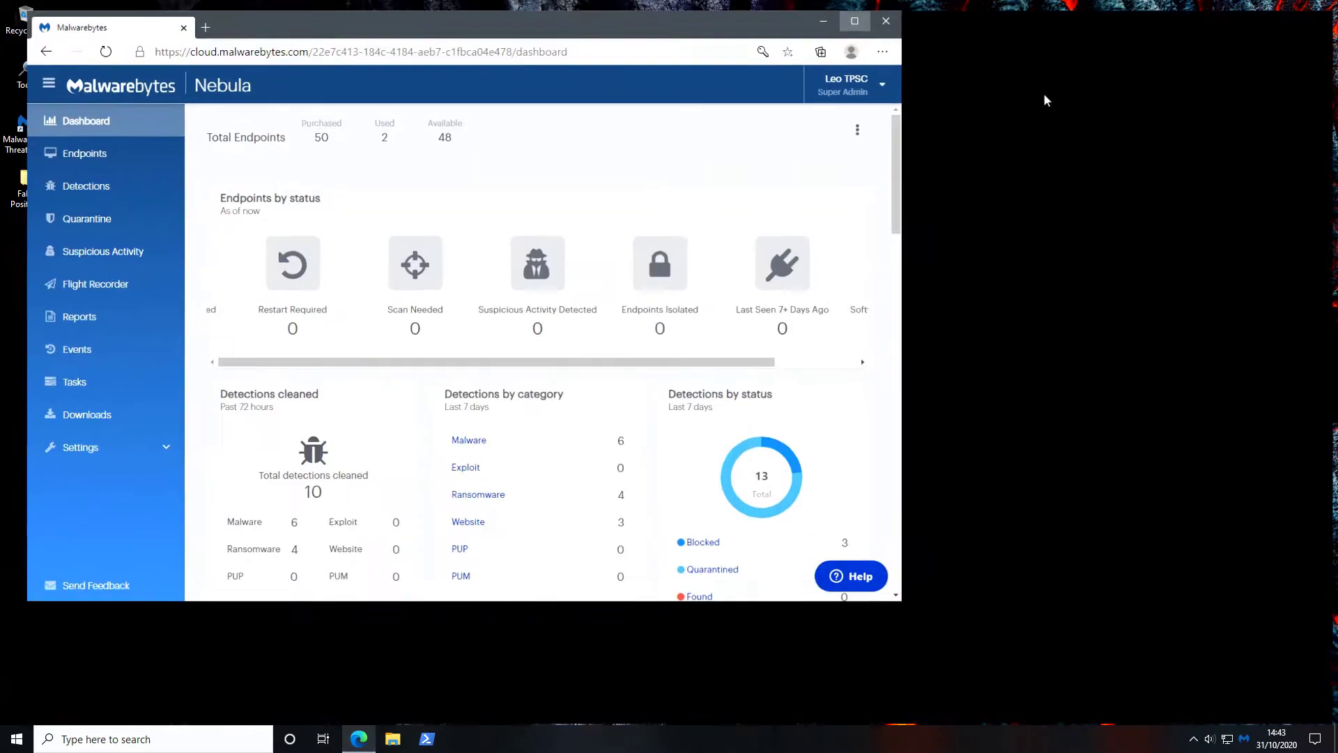
left_click(1052, 64)
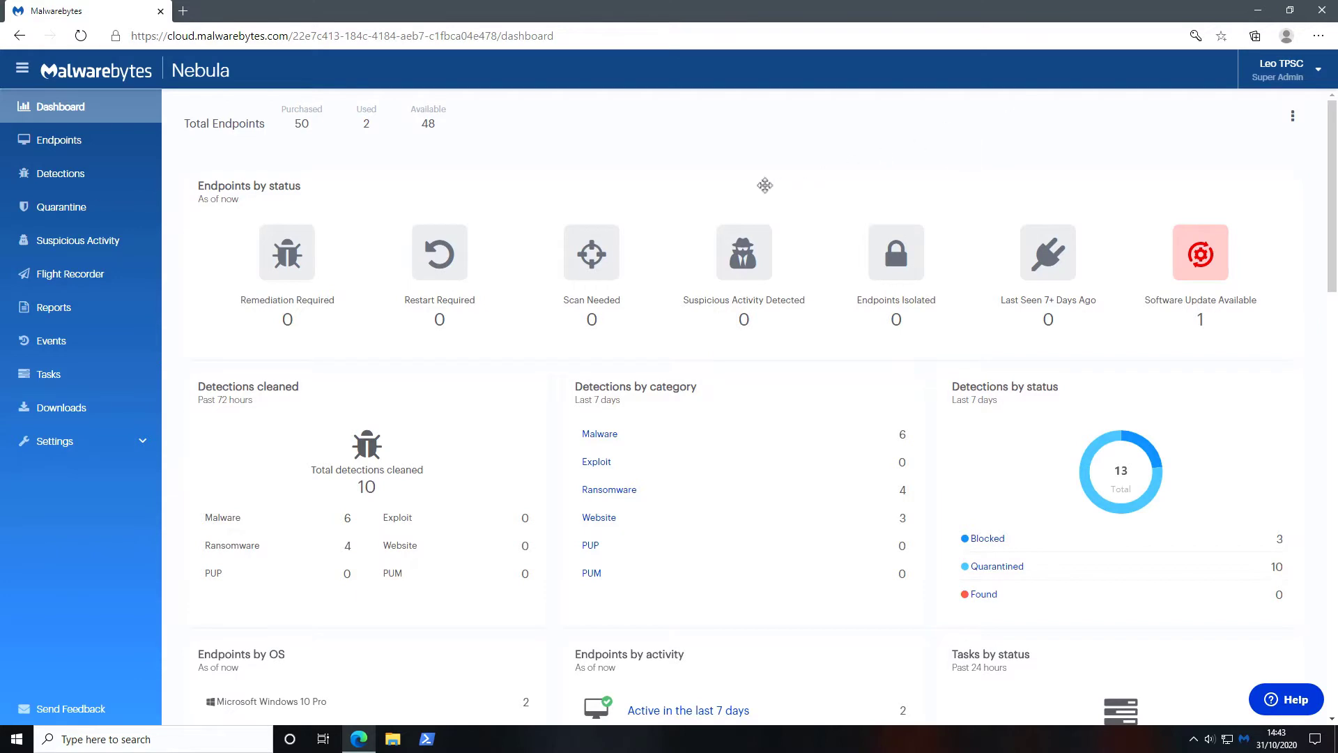
left_click_drag(750, 189, 750, 191)
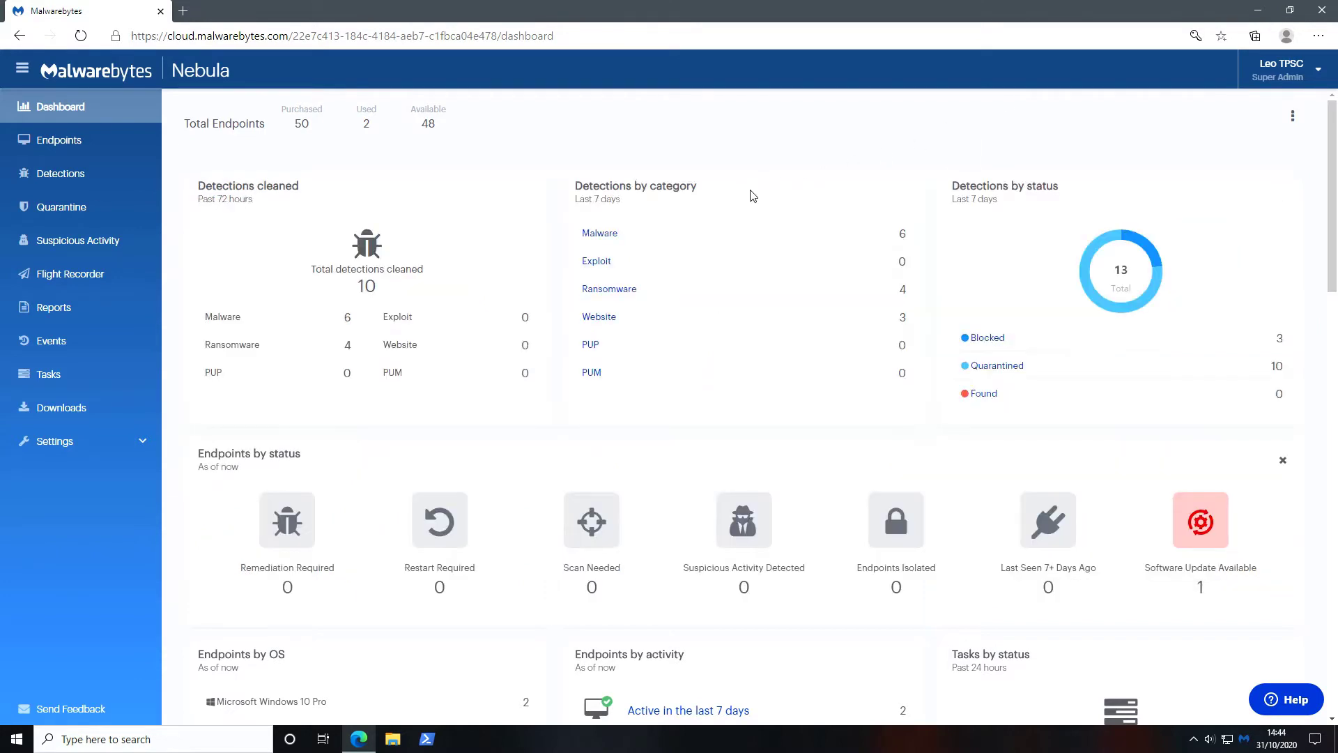
- Review the available and already added widgets in the dashboard's widget configuration
left_click(1285, 119)
left_click(1246, 148)
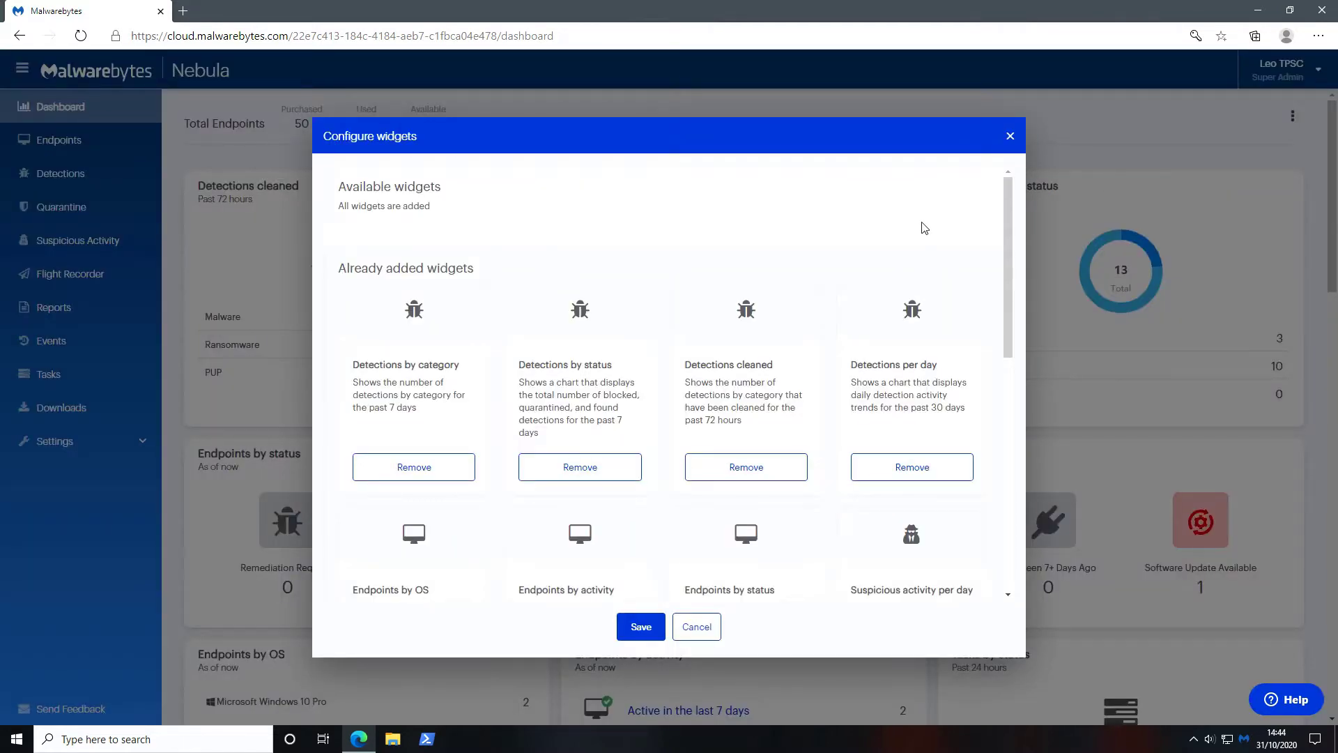
scroll(923, 228, "down", 8)
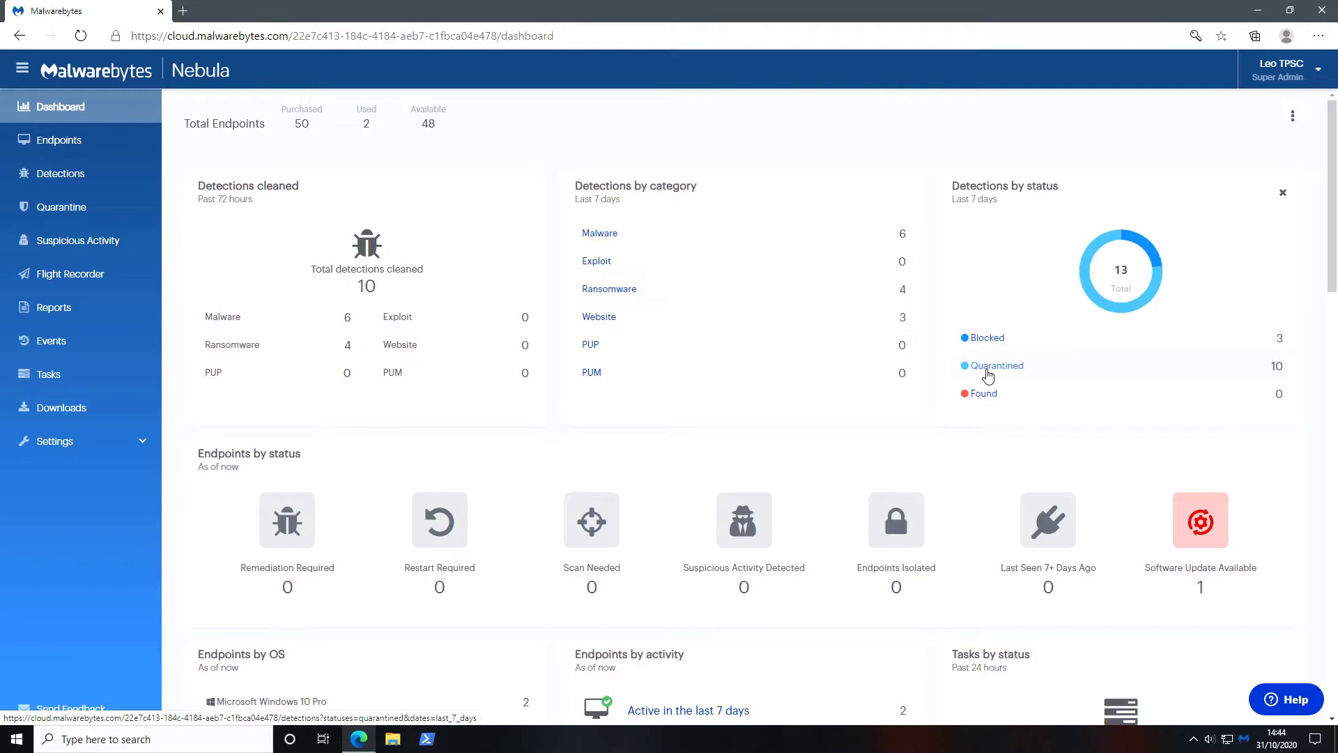
- List the quarantined detections of the last 7 days and view the details of the MINESWEEP.FP record
left_click(988, 375)
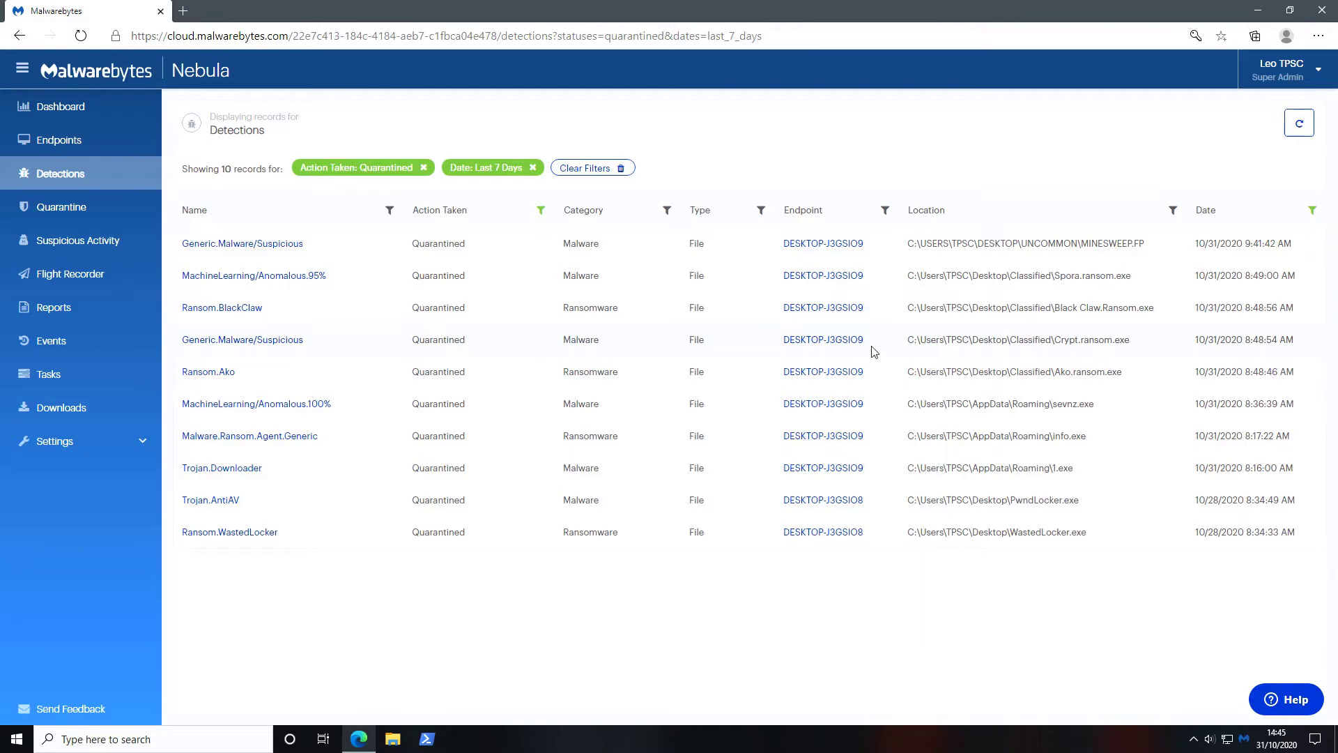
left_click(308, 245)
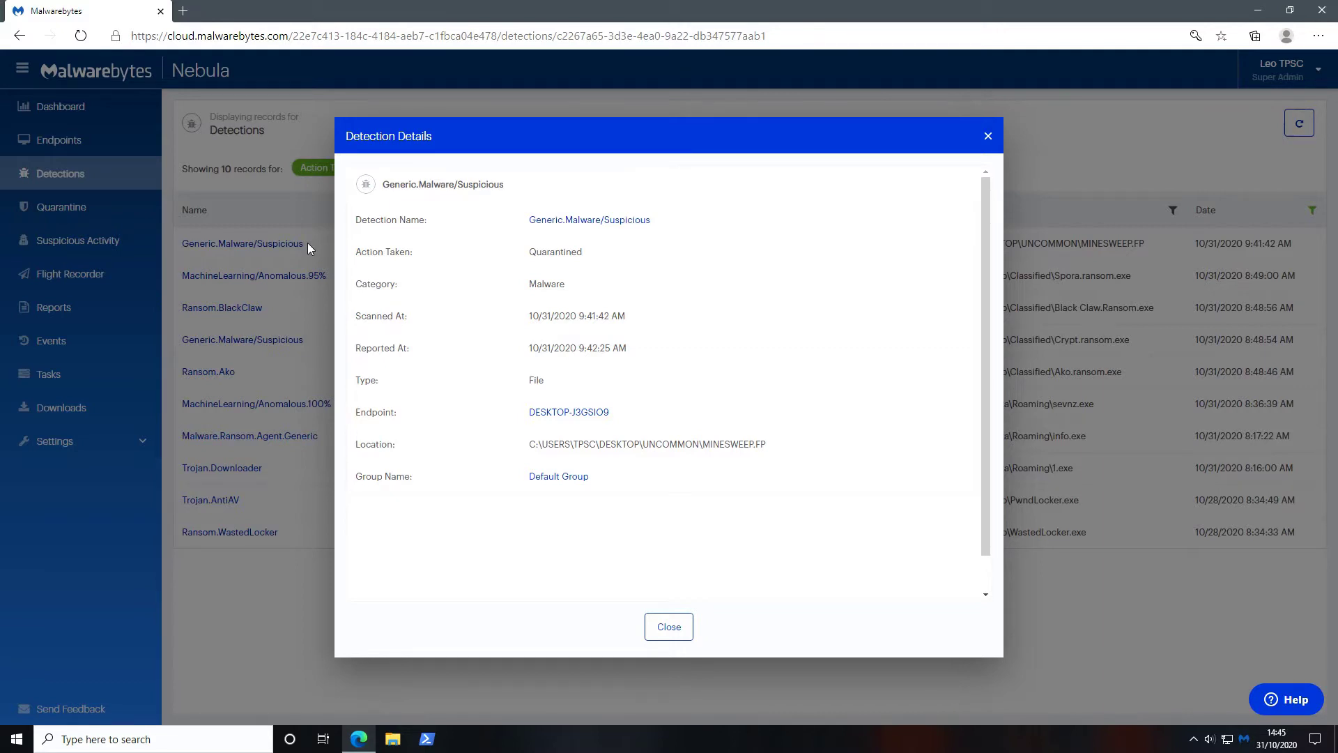
left_click(651, 627)
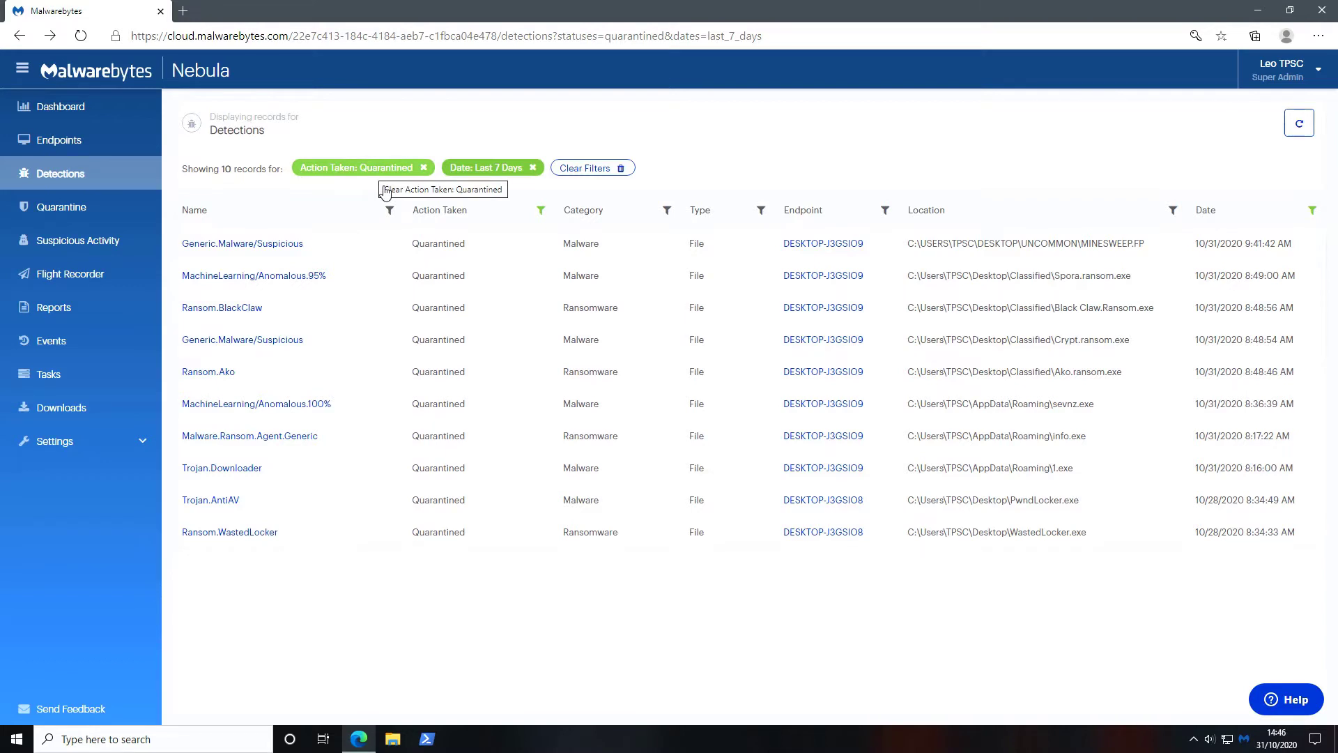
- Clear the detection filters and show only records with the action Blocked and the category Website
left_click(561, 172)
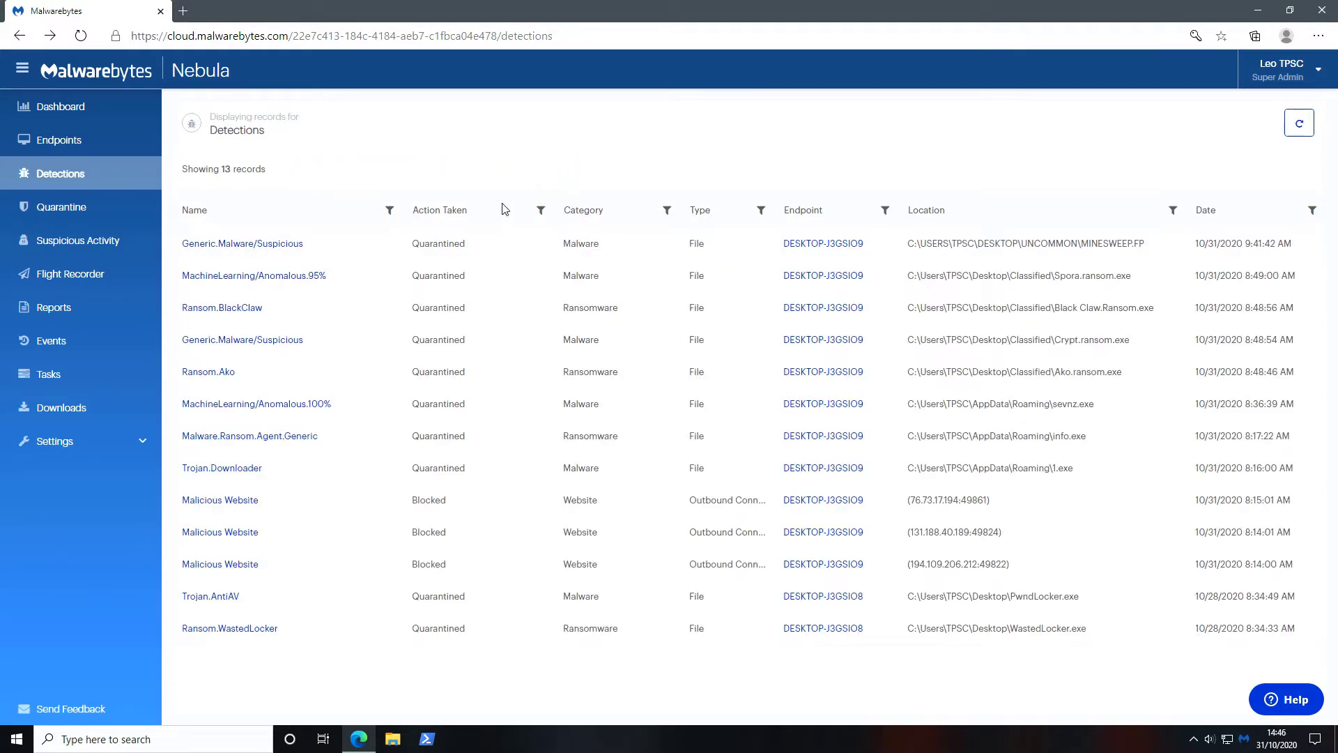
left_click(539, 212)
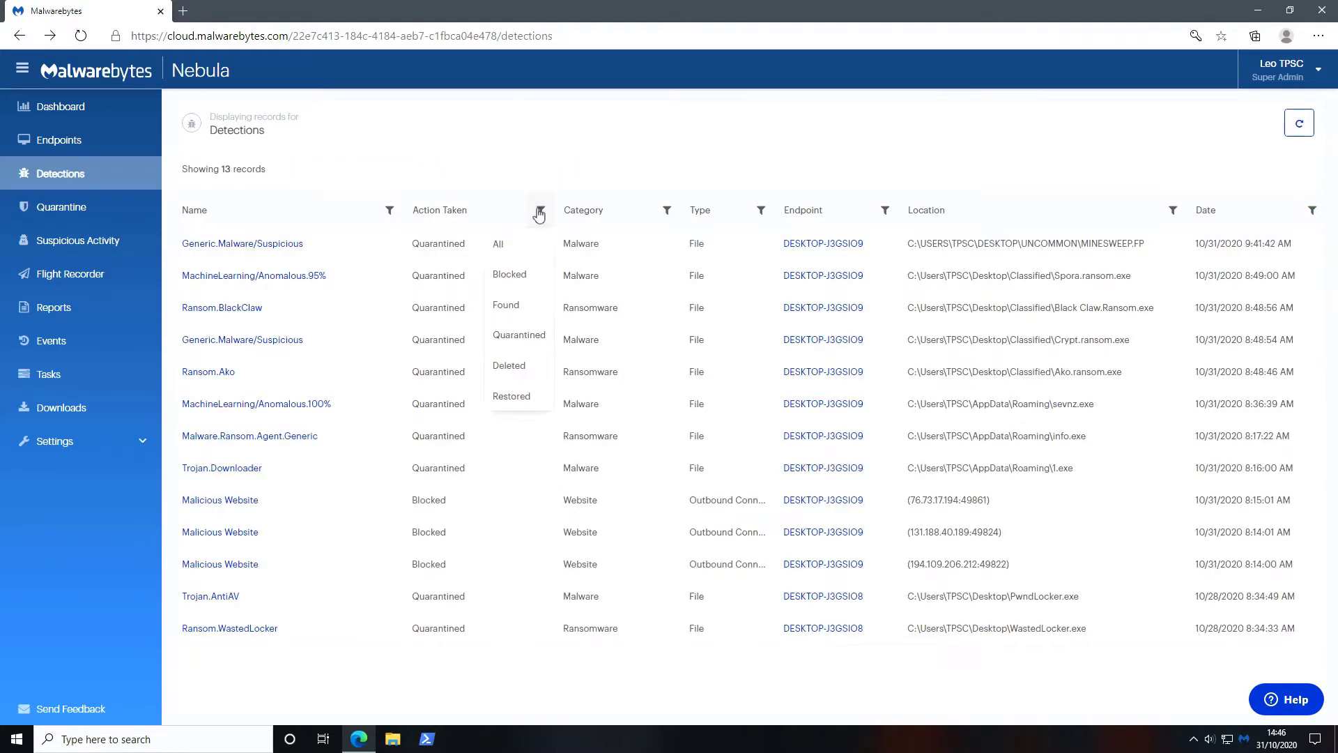
left_click(520, 271)
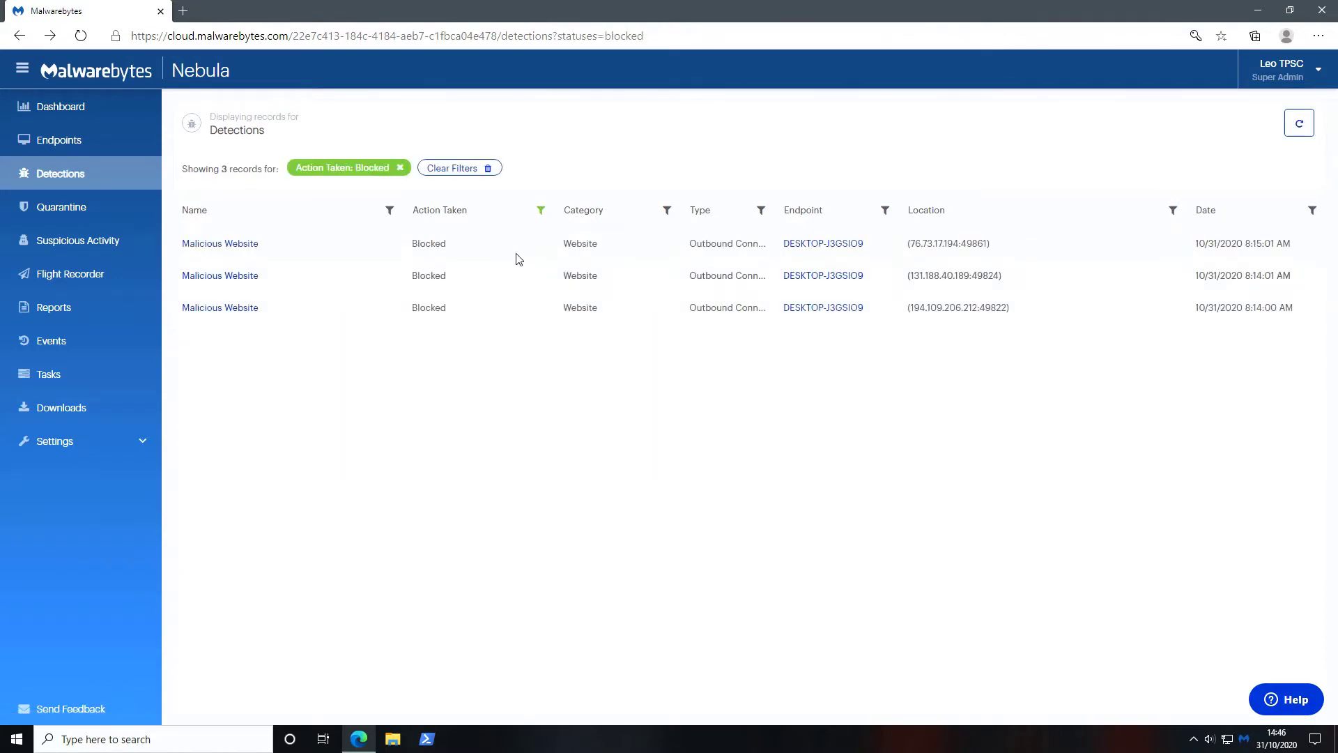
left_click(658, 211)
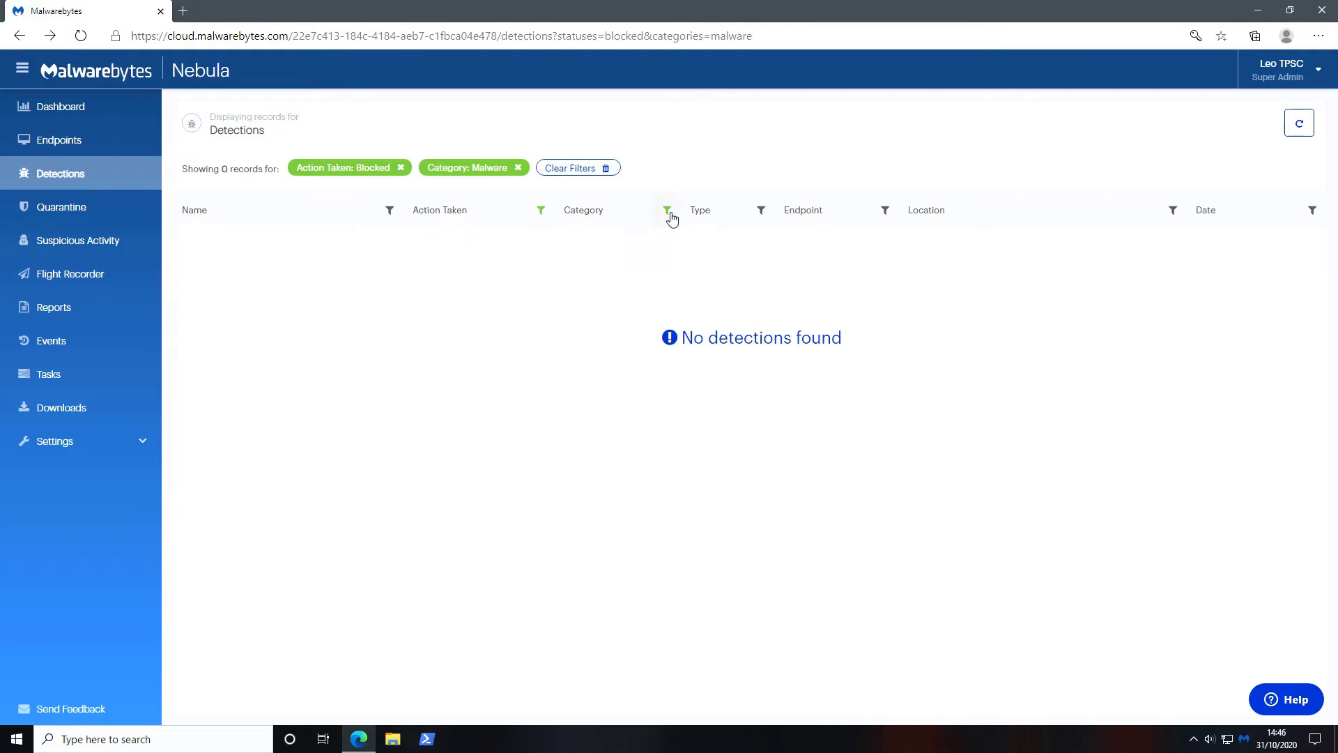
left_click(667, 210)
left_click(644, 421)
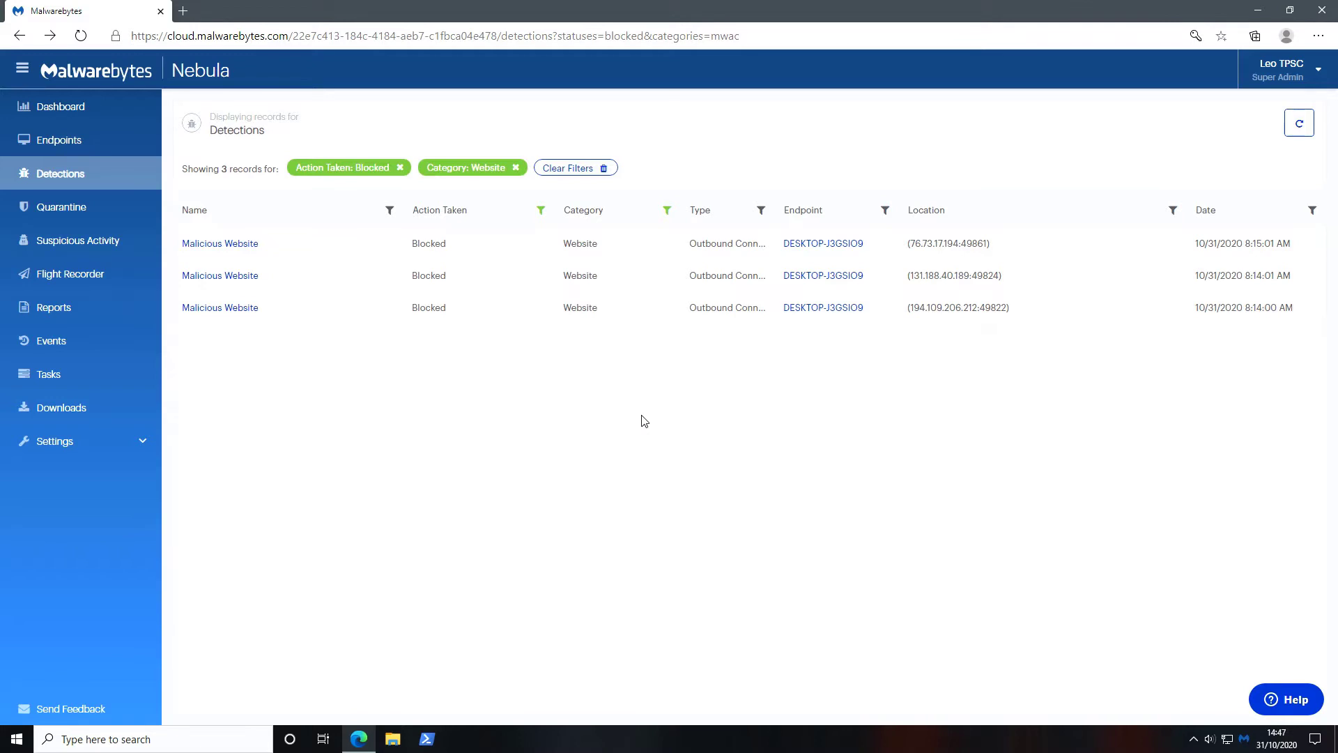
- View the endpoints list and open the page of installers for adding endpoints
left_click(115, 148)
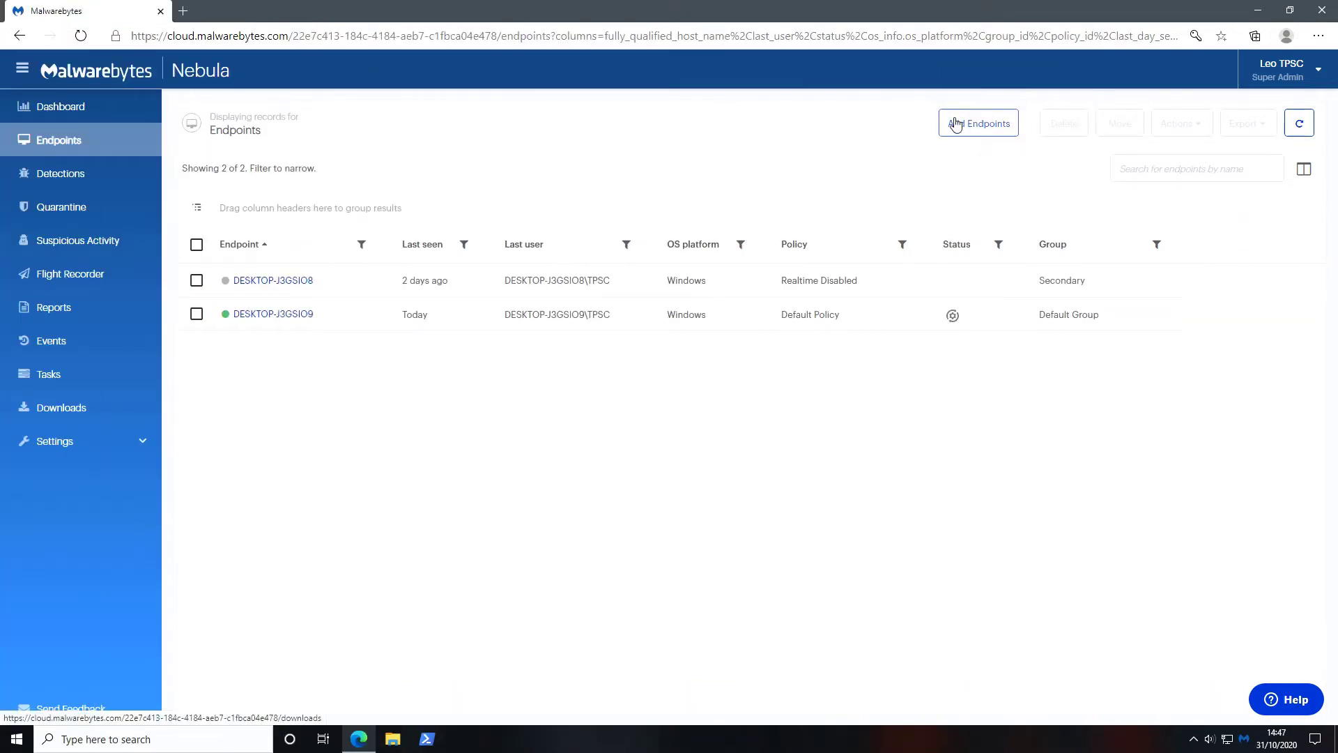
left_click(955, 124)
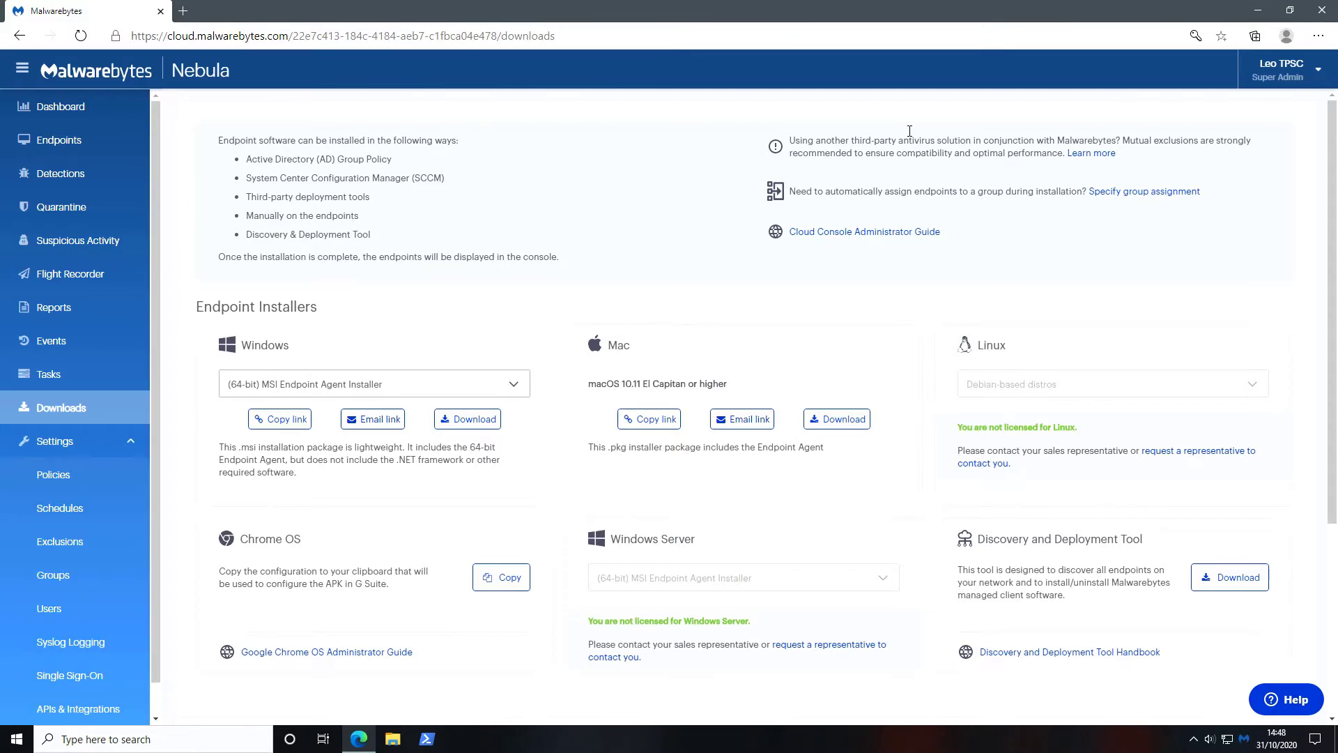
- Open the Default Policy from the policies list and review its endpoint interface and general Windows options
left_click(105, 477)
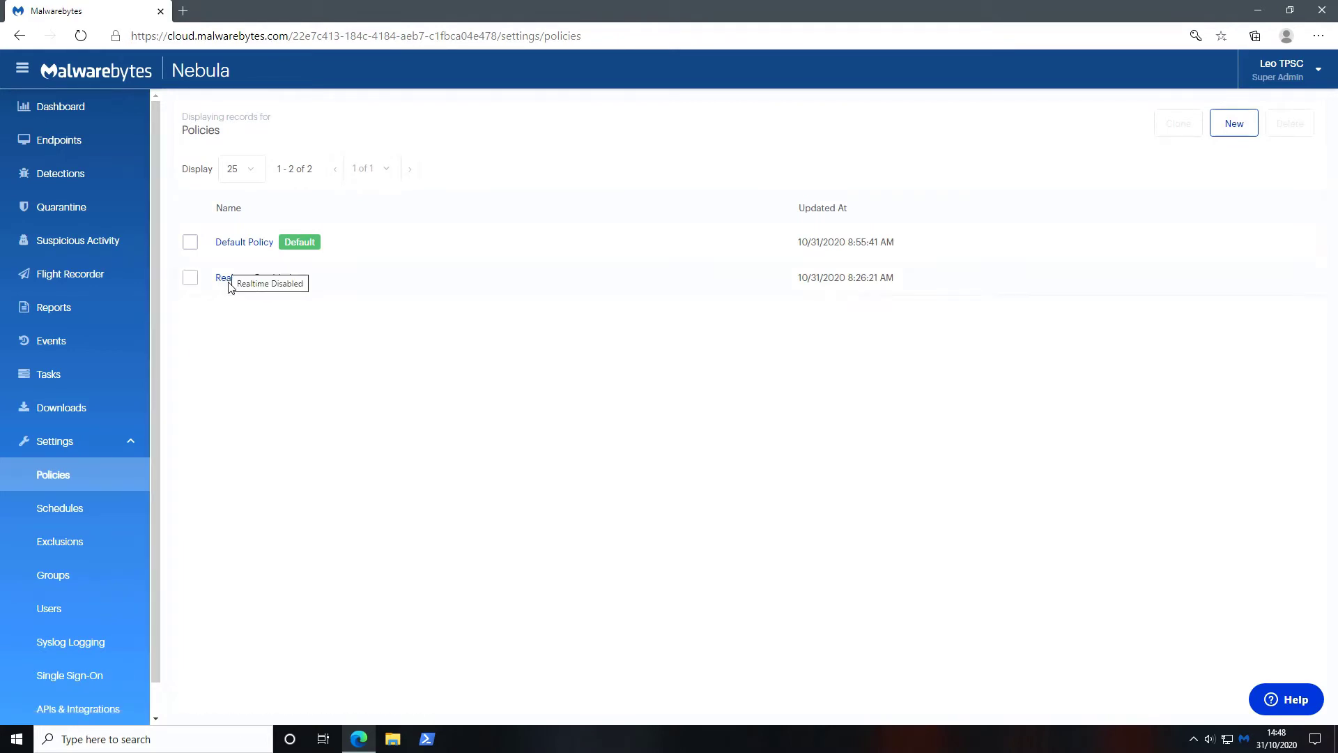
left_click(91, 140)
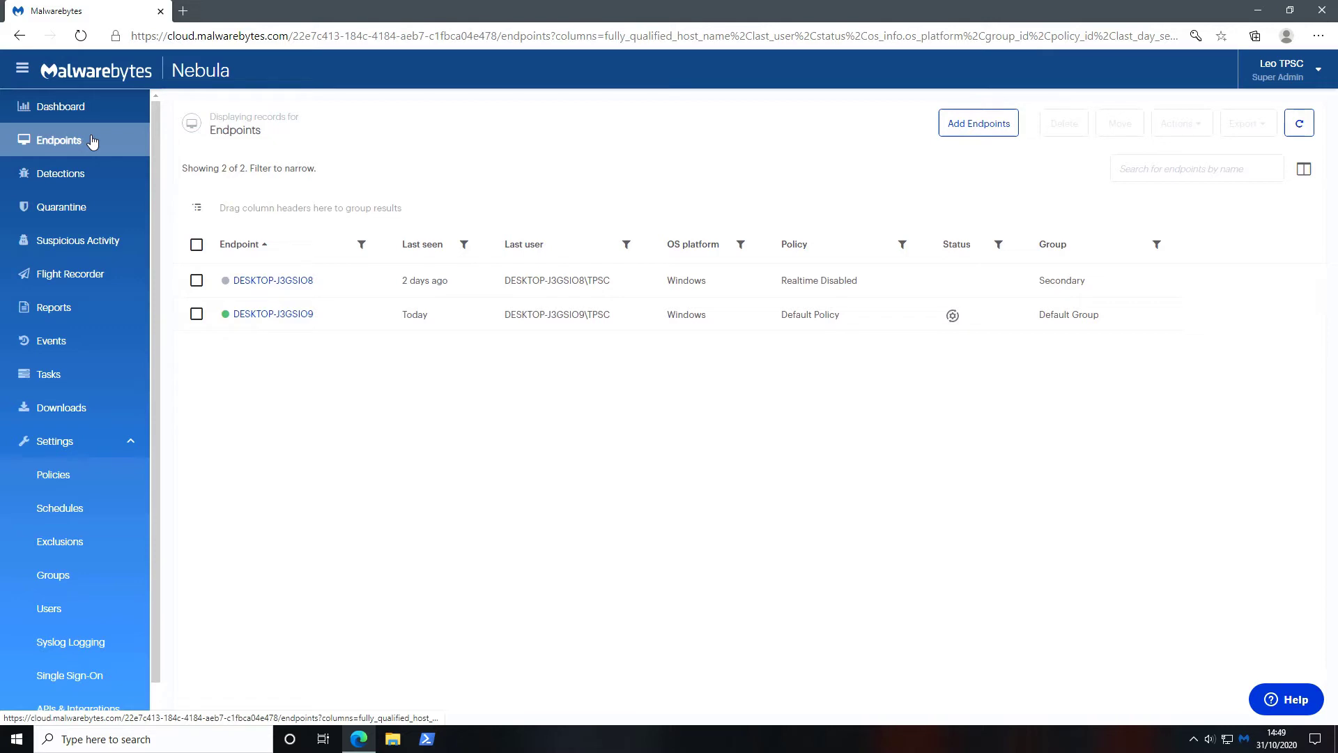
left_click(83, 484)
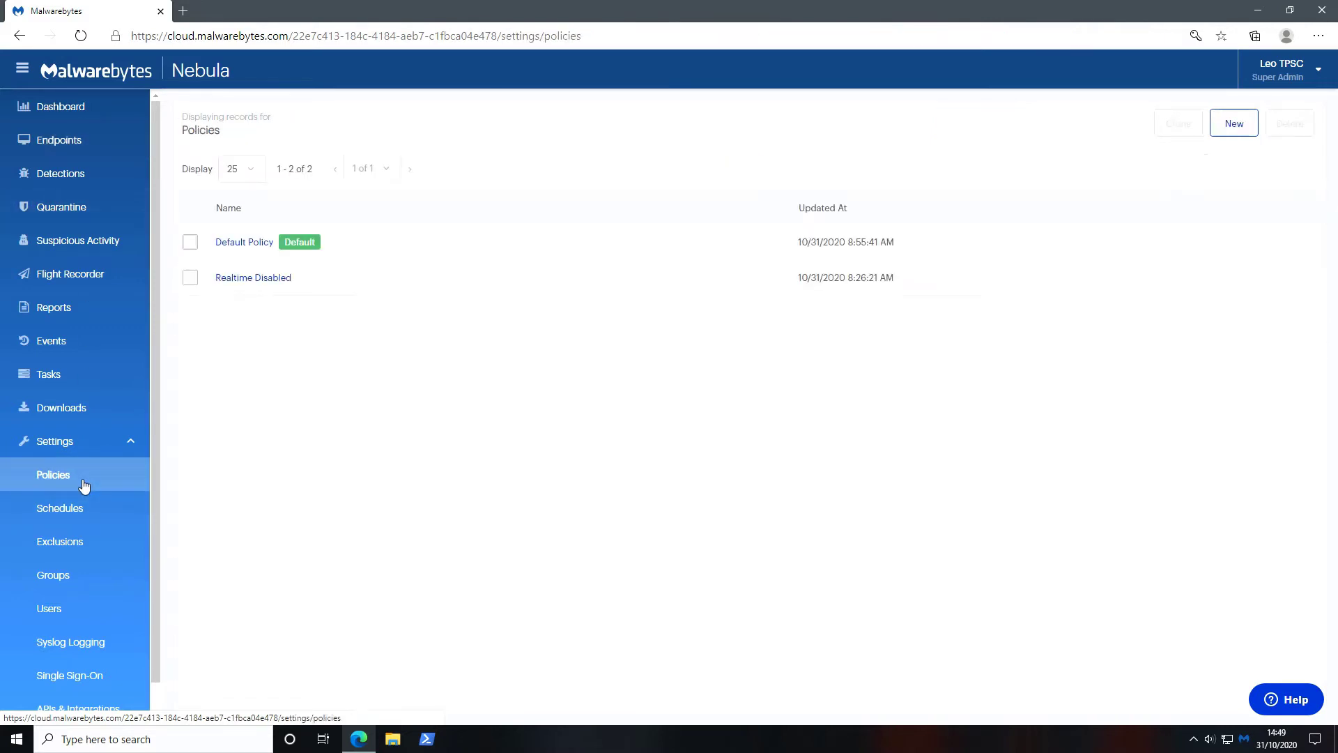
left_click(231, 246)
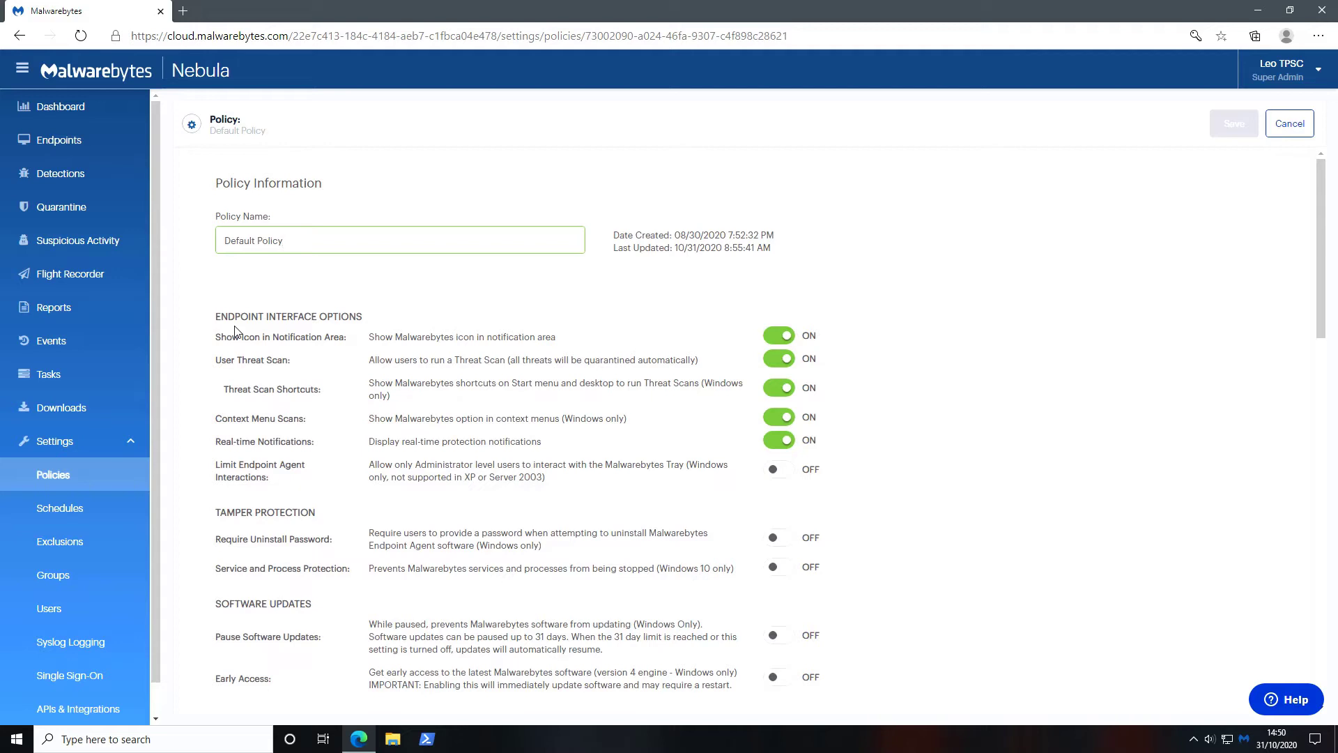
scroll(235, 330, "down", 10)
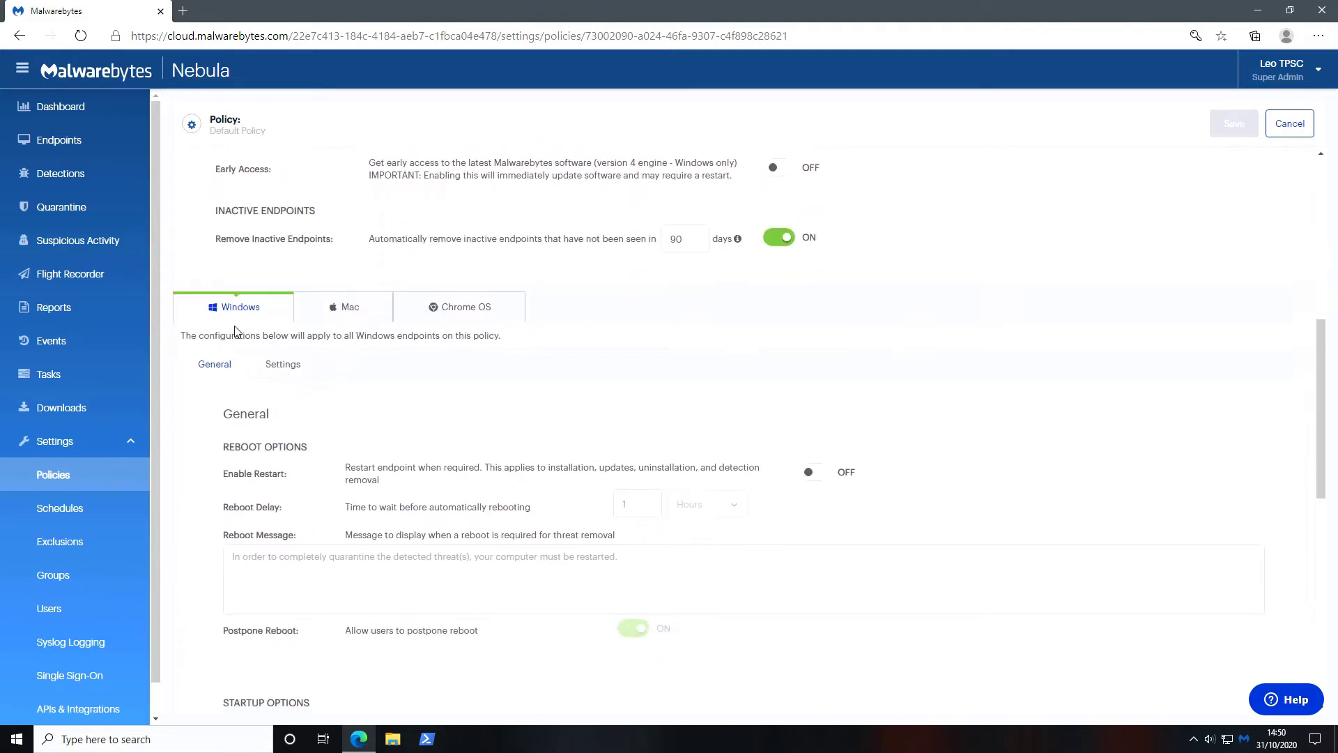
scroll(235, 330, "down", 2)
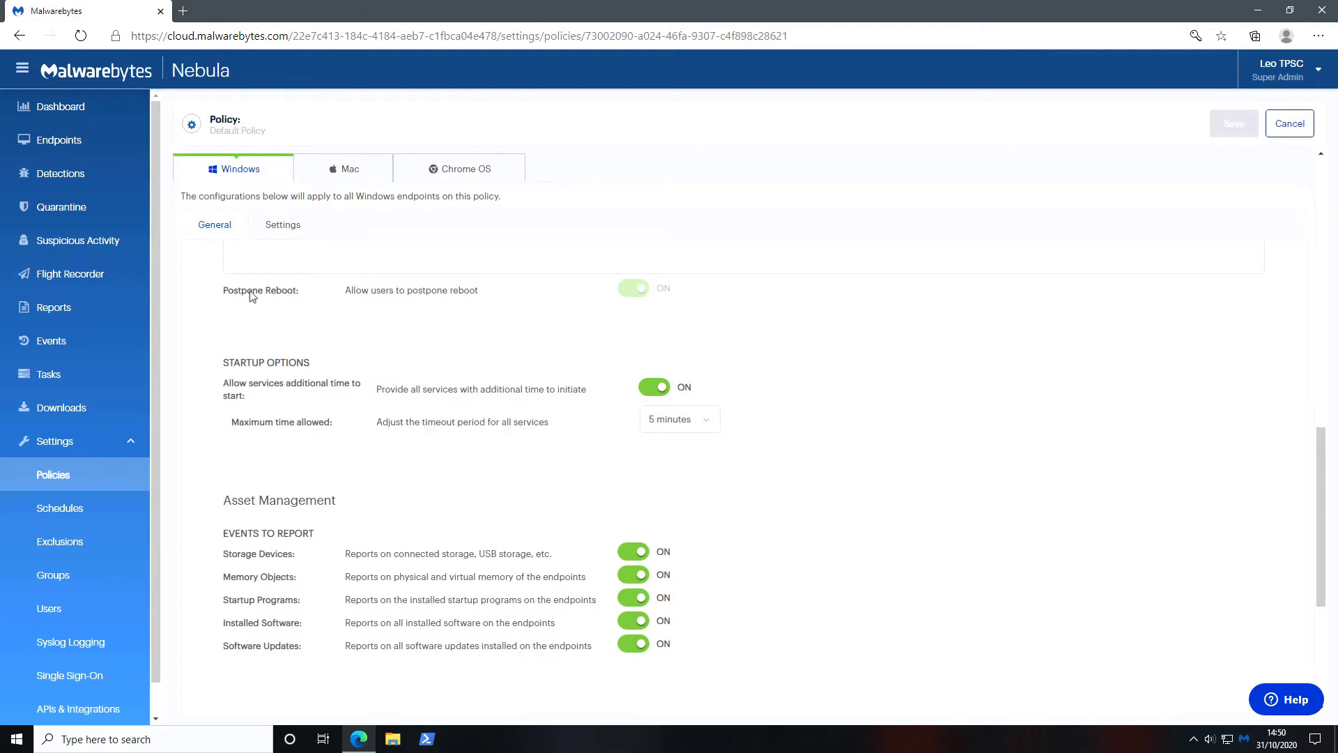
- Show the policy's Windows protection settings and view the applications covered by exploit protection
left_click(275, 233)
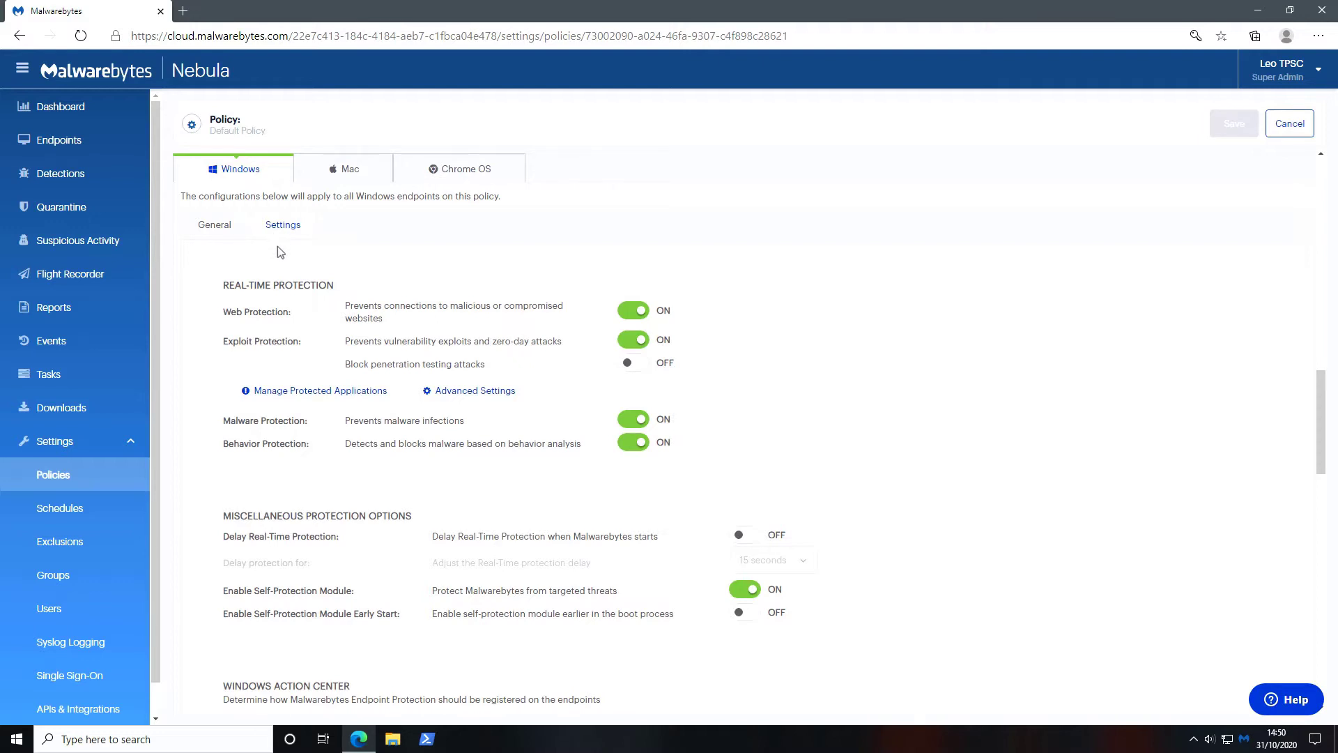
left_click(303, 391)
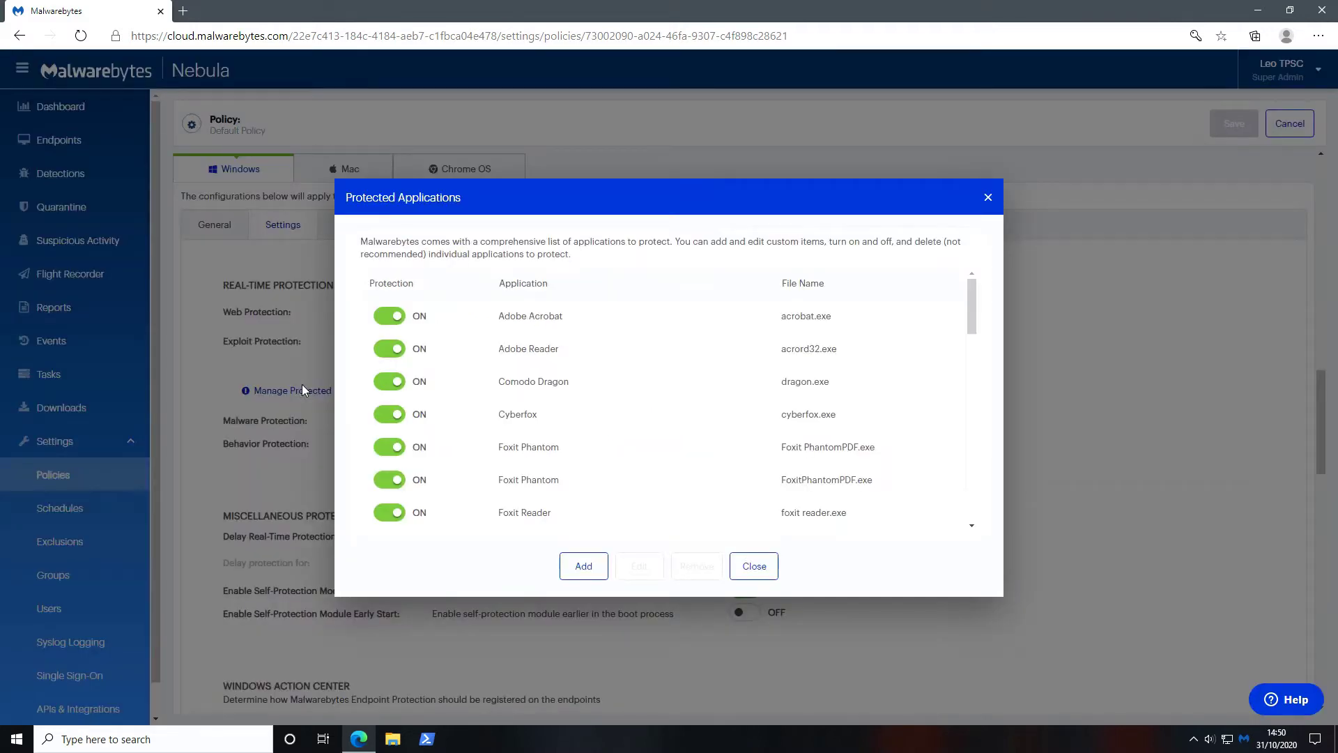
left_click(740, 566)
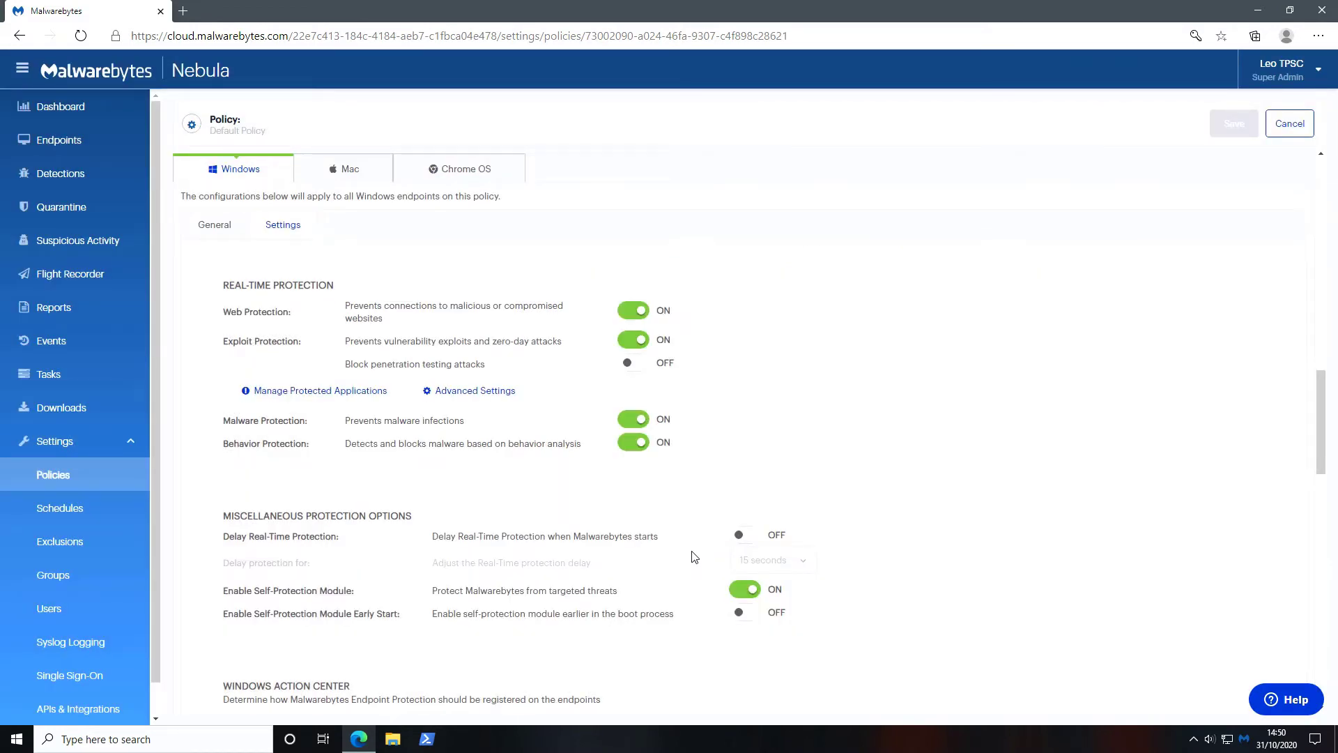
- Examine the policy's miscellaneous protection, Windows Action Center, advanced detection and EDR settings
scroll(695, 556, "down", 4)
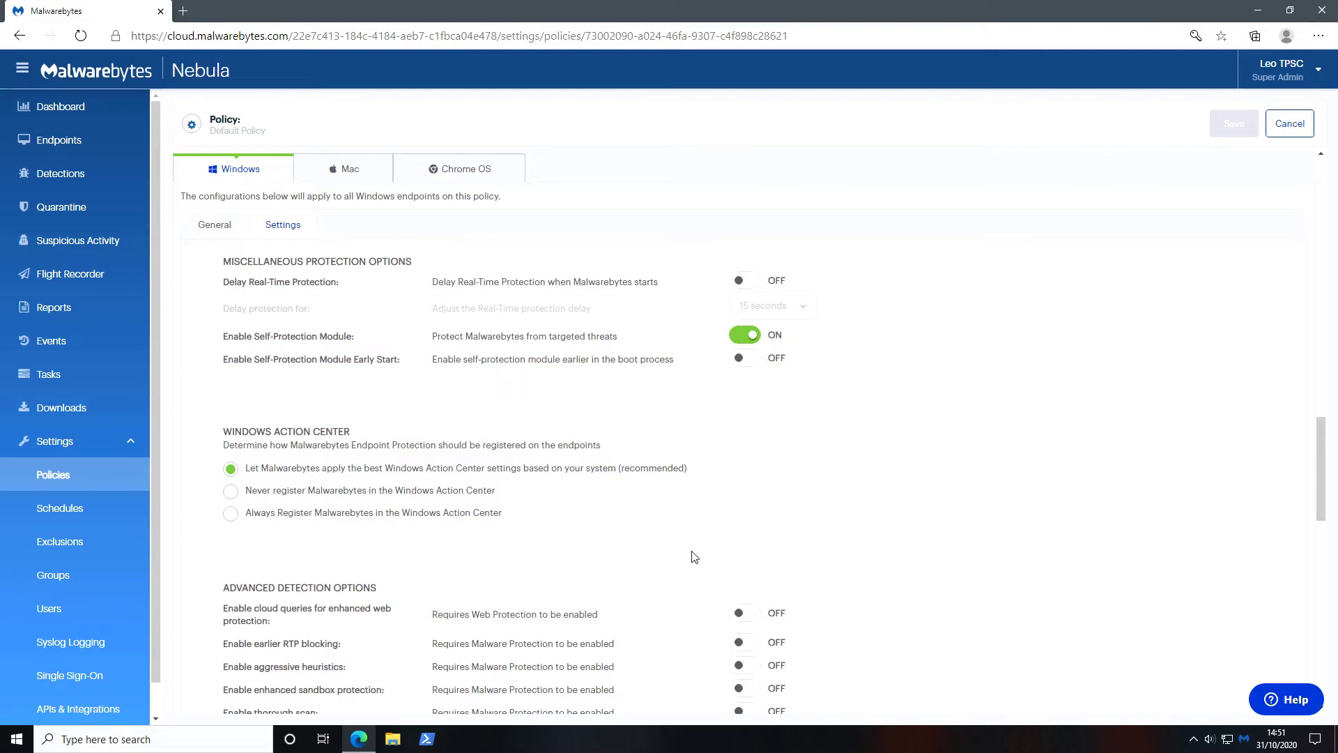
scroll(695, 557, "down", 5)
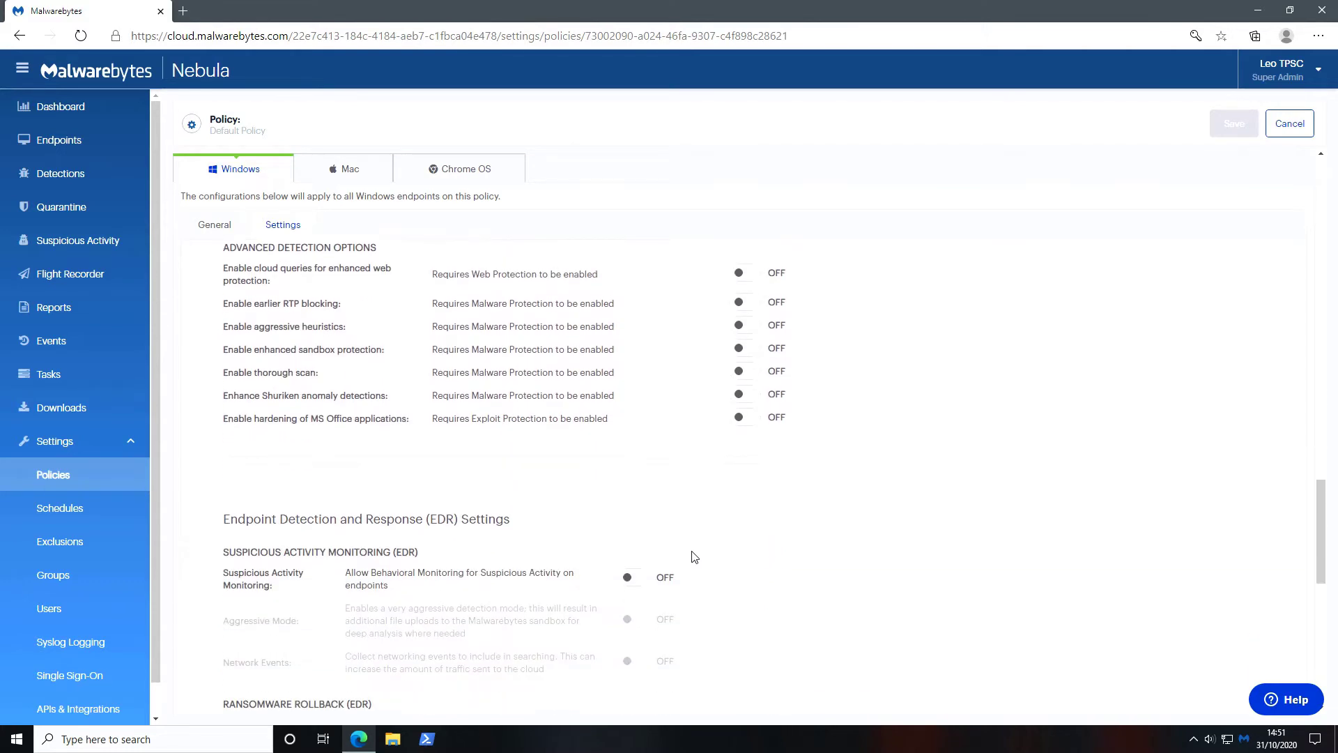
scroll(695, 557, "down", 1)
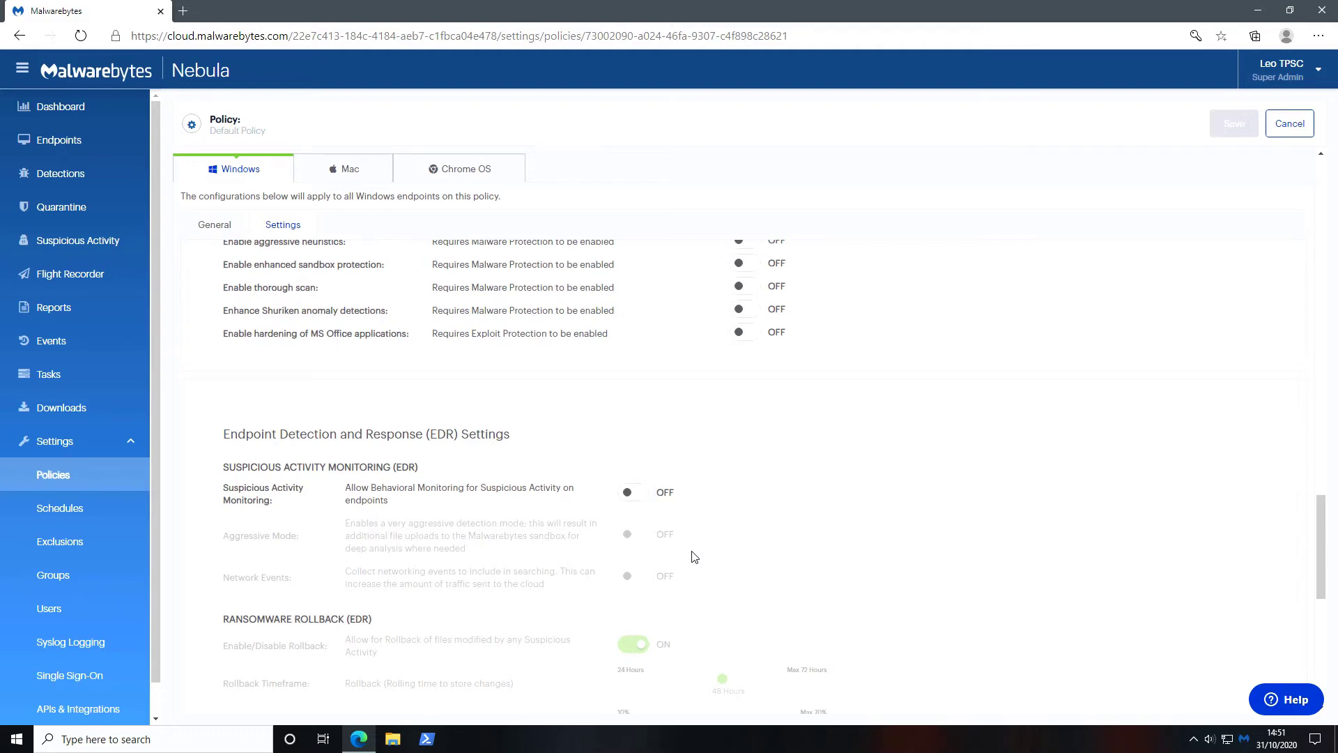
scroll(694, 557, "down", 5)
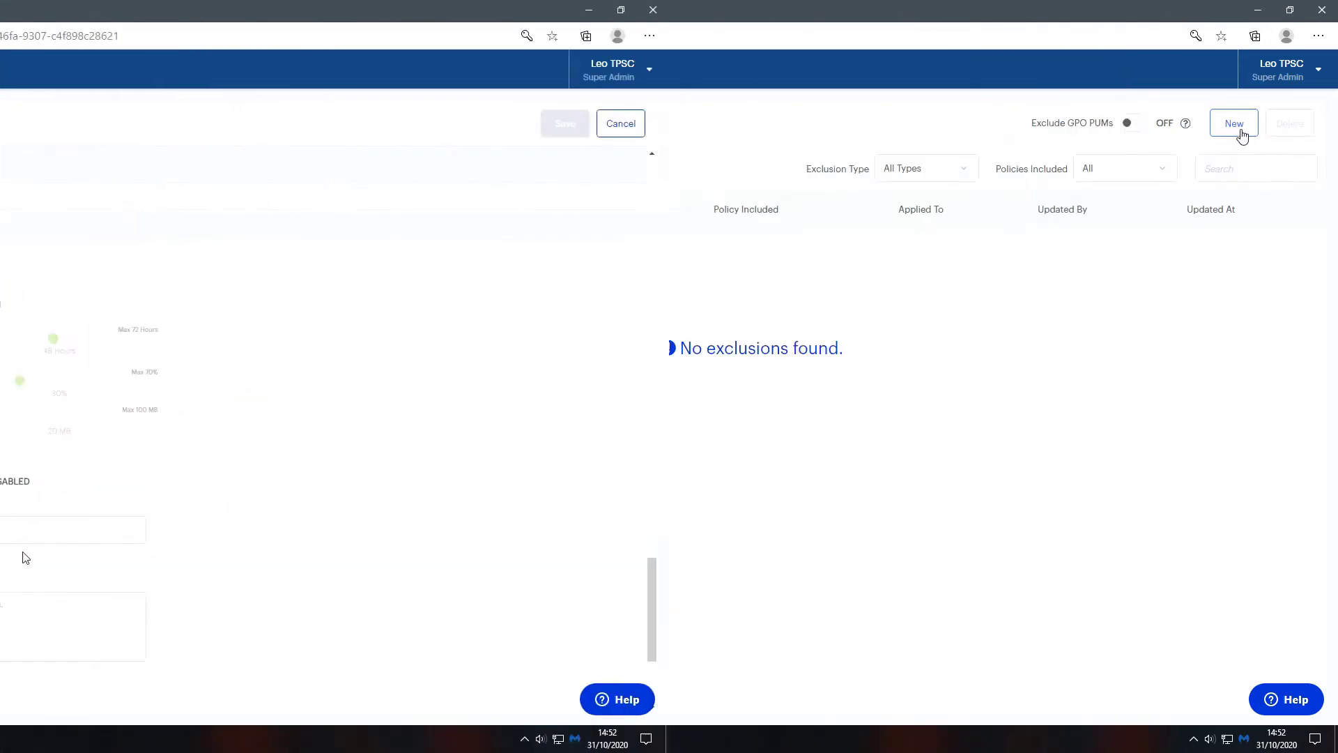
- View the options for adding a new exclusion and dismiss the form without saving
left_click(1237, 130)
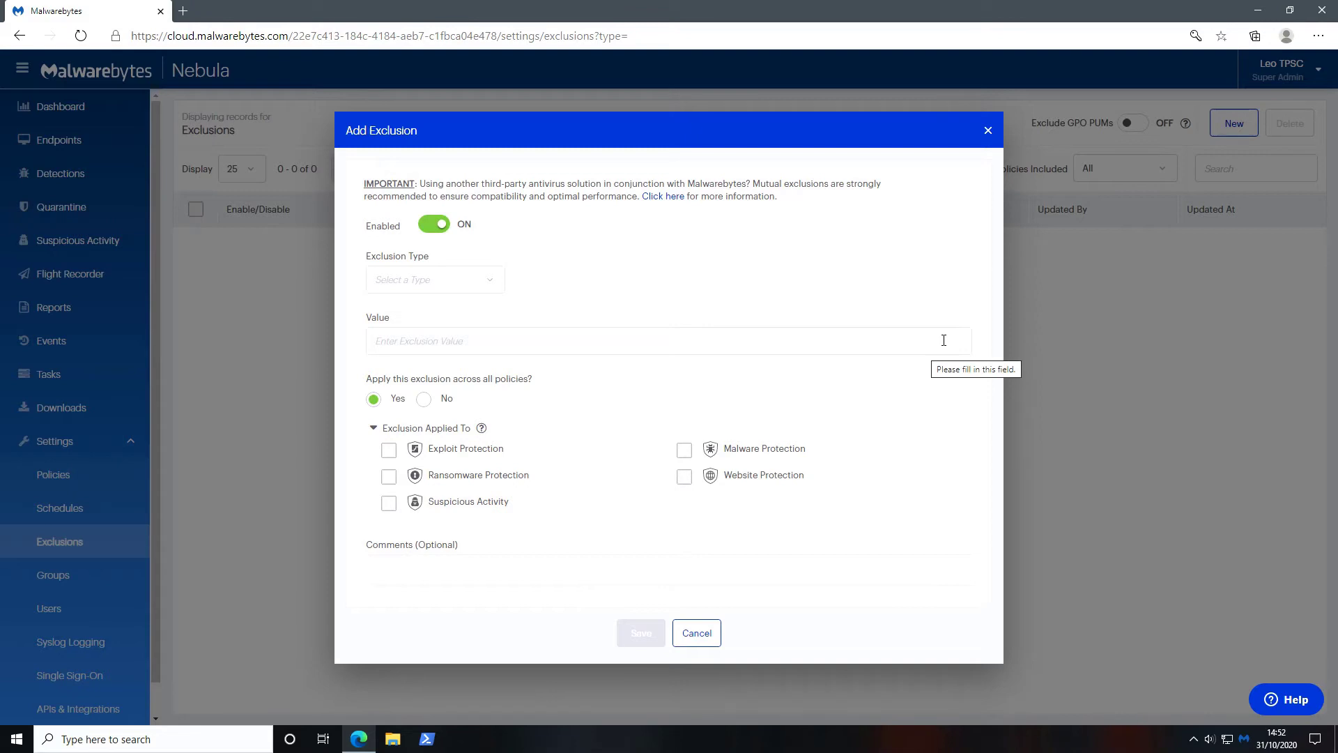
left_click(697, 633)
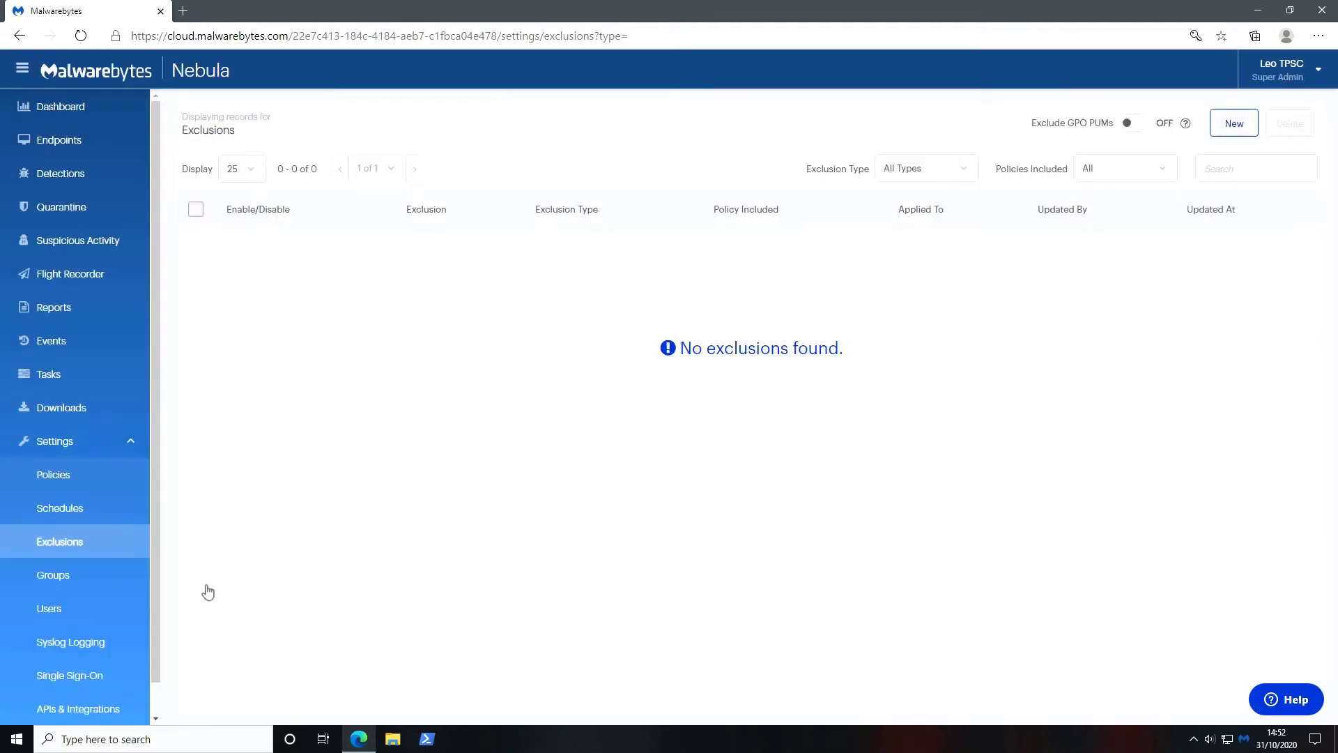
- Open the users list, view the role and group access options for inviting a new user, and cancel the invitation
scroll(99, 579, "down", 1)
left_click(98, 576)
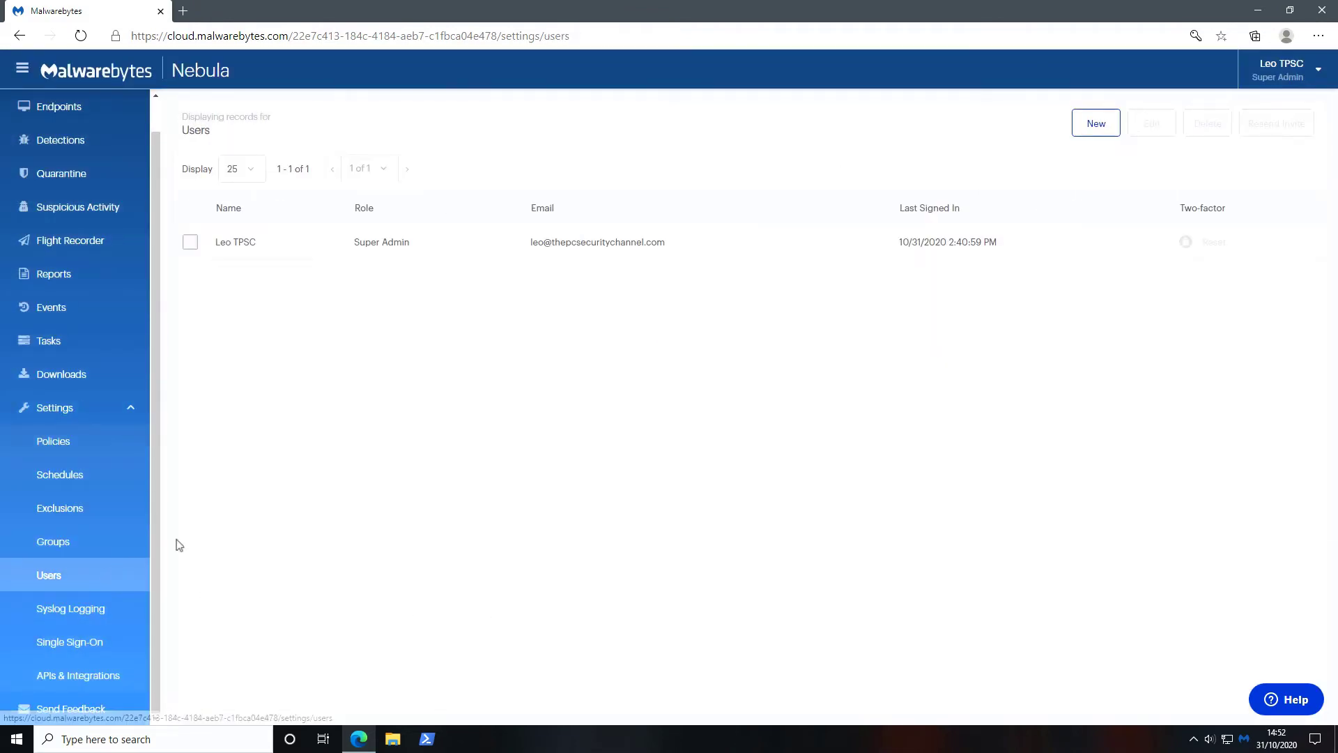
left_click(1096, 126)
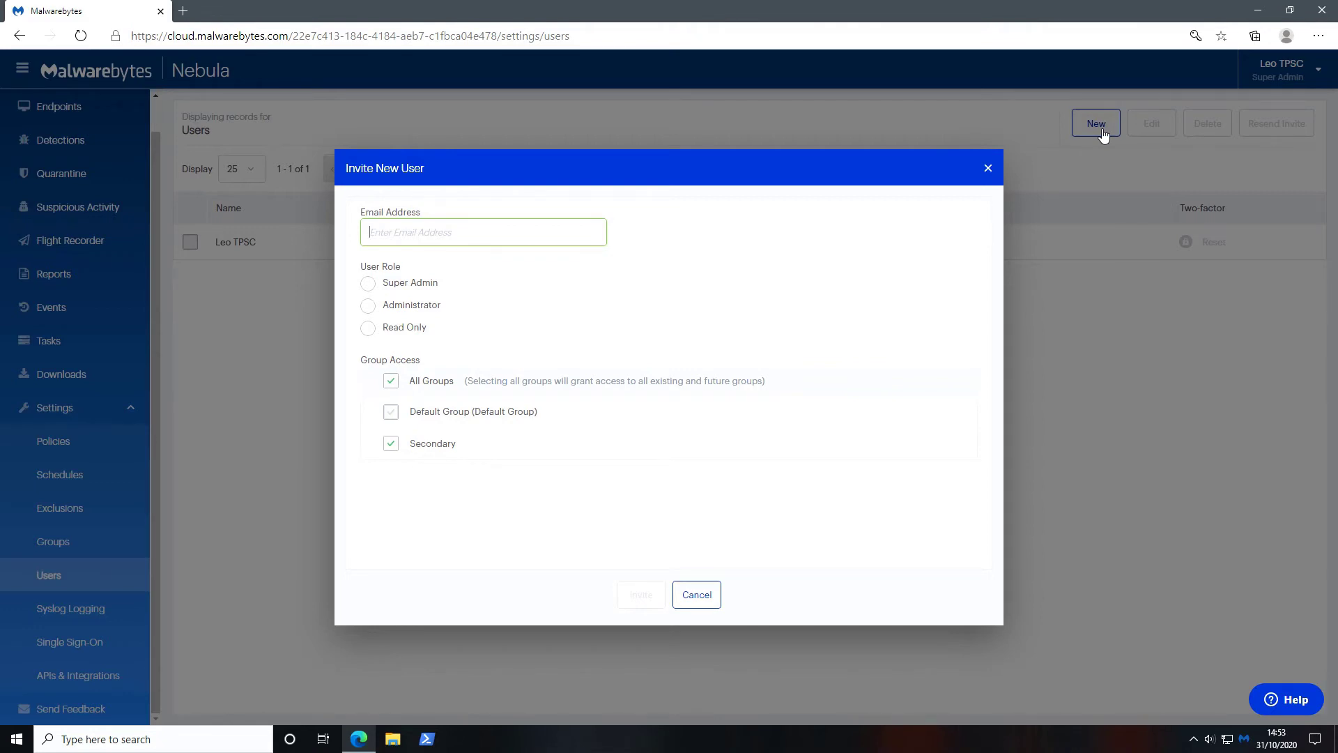
left_click(697, 595)
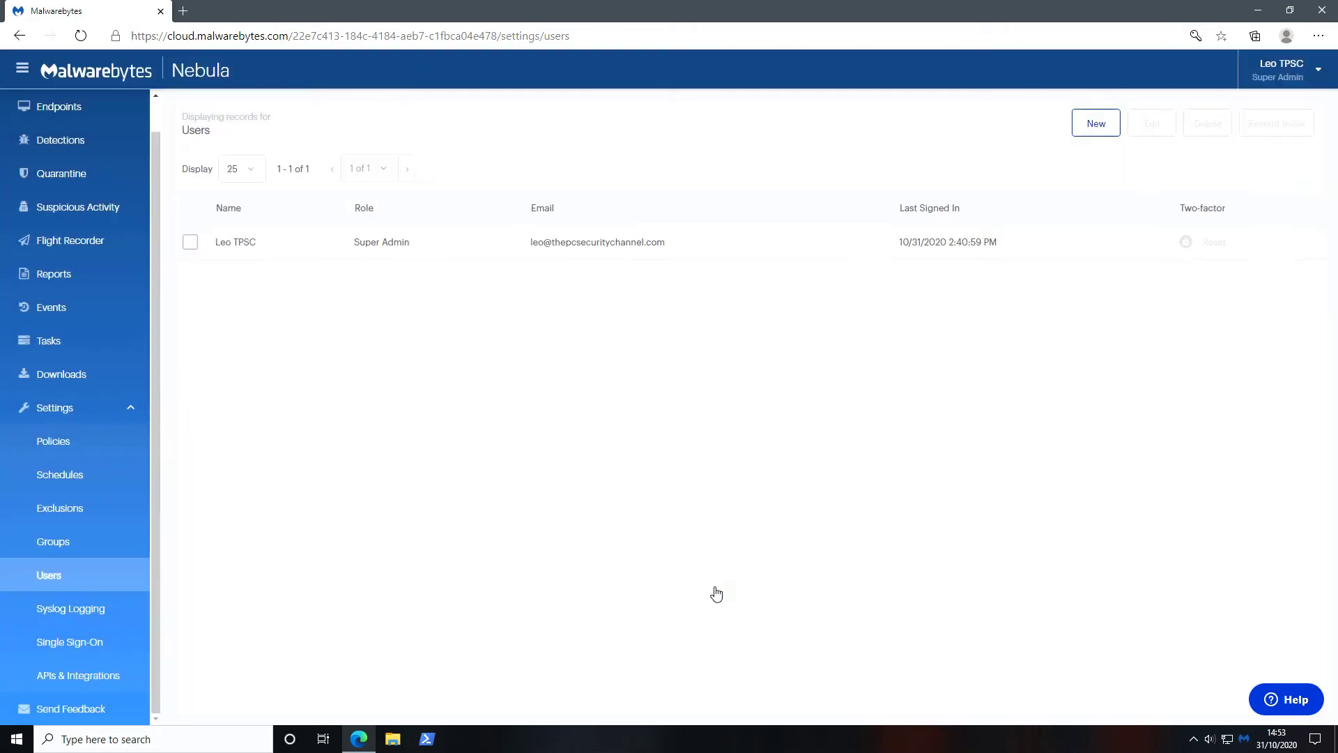
- Browse through the console's tasks, events and reports pages
left_click(122, 341)
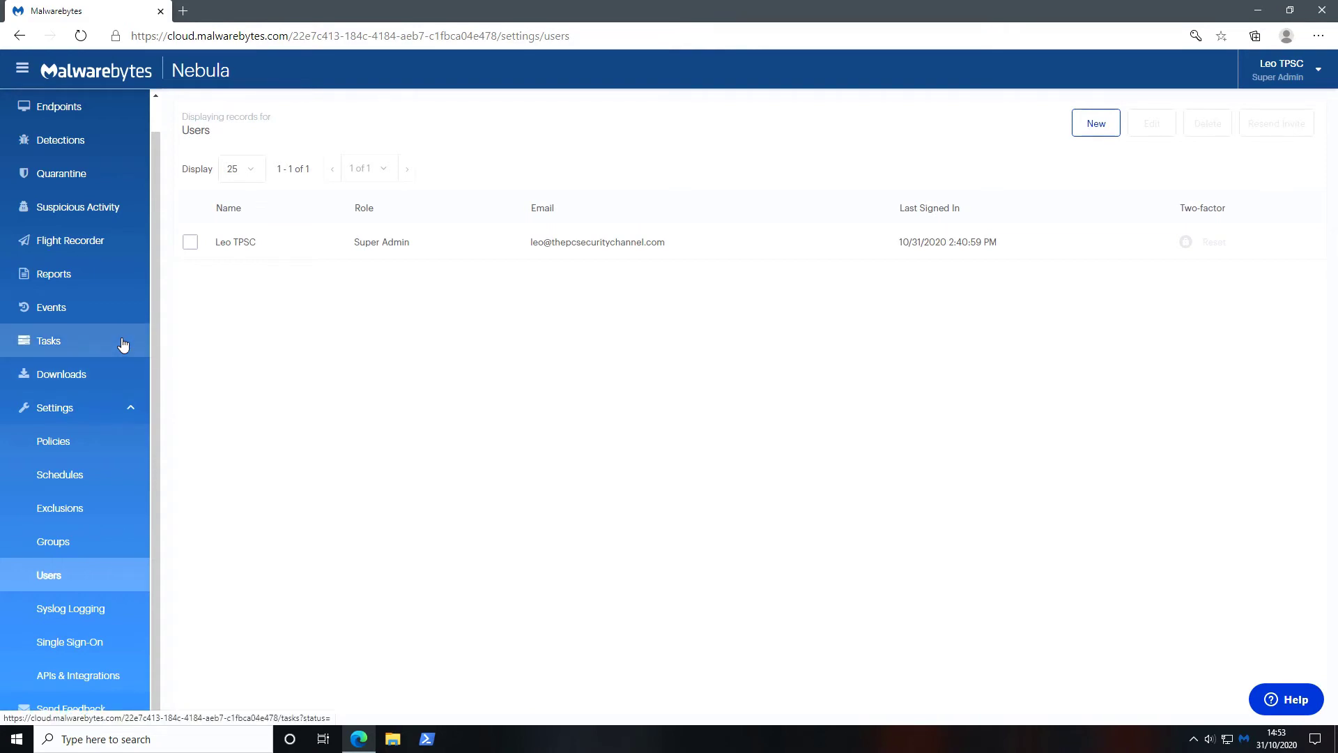
left_click(113, 315)
left_click(108, 282)
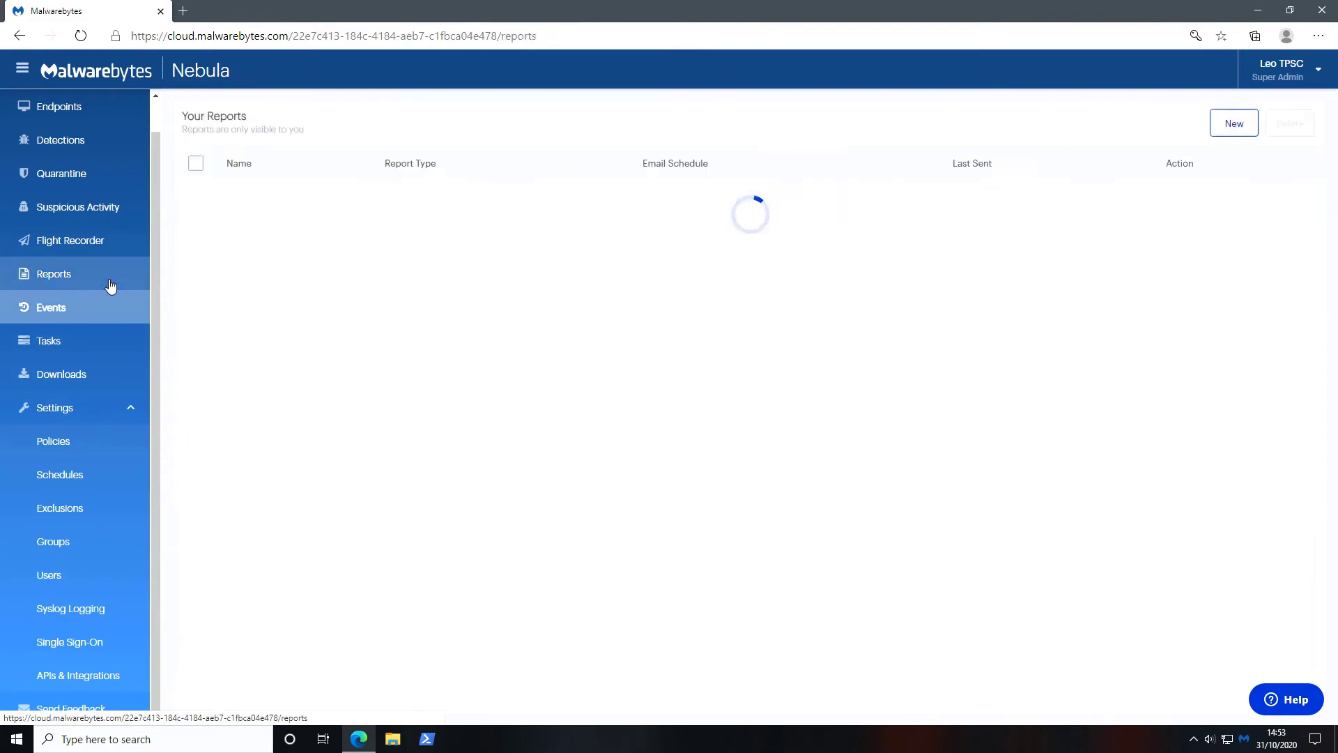
- View the quarantined items and select the Generic.Malware/Suspicious record for MINESWEEP.FP to show its restore and delete options
left_click(101, 175)
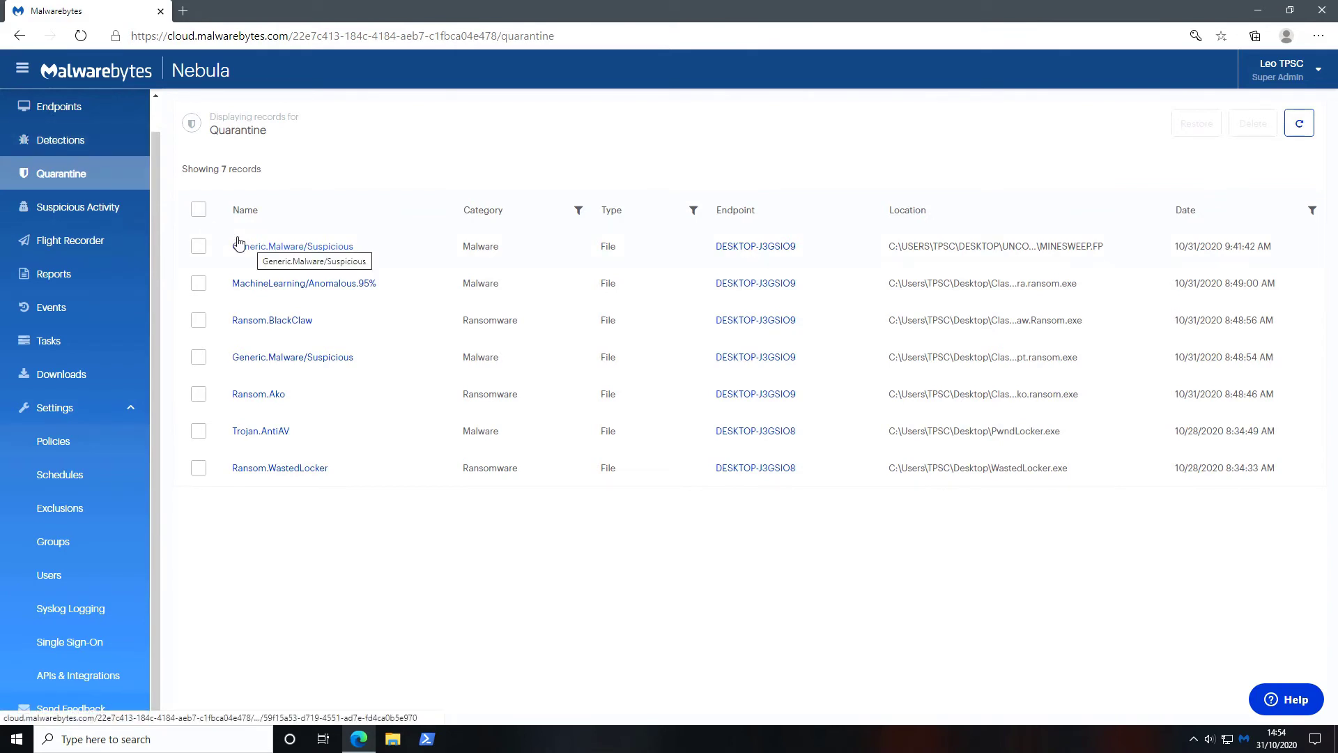
left_click(198, 247)
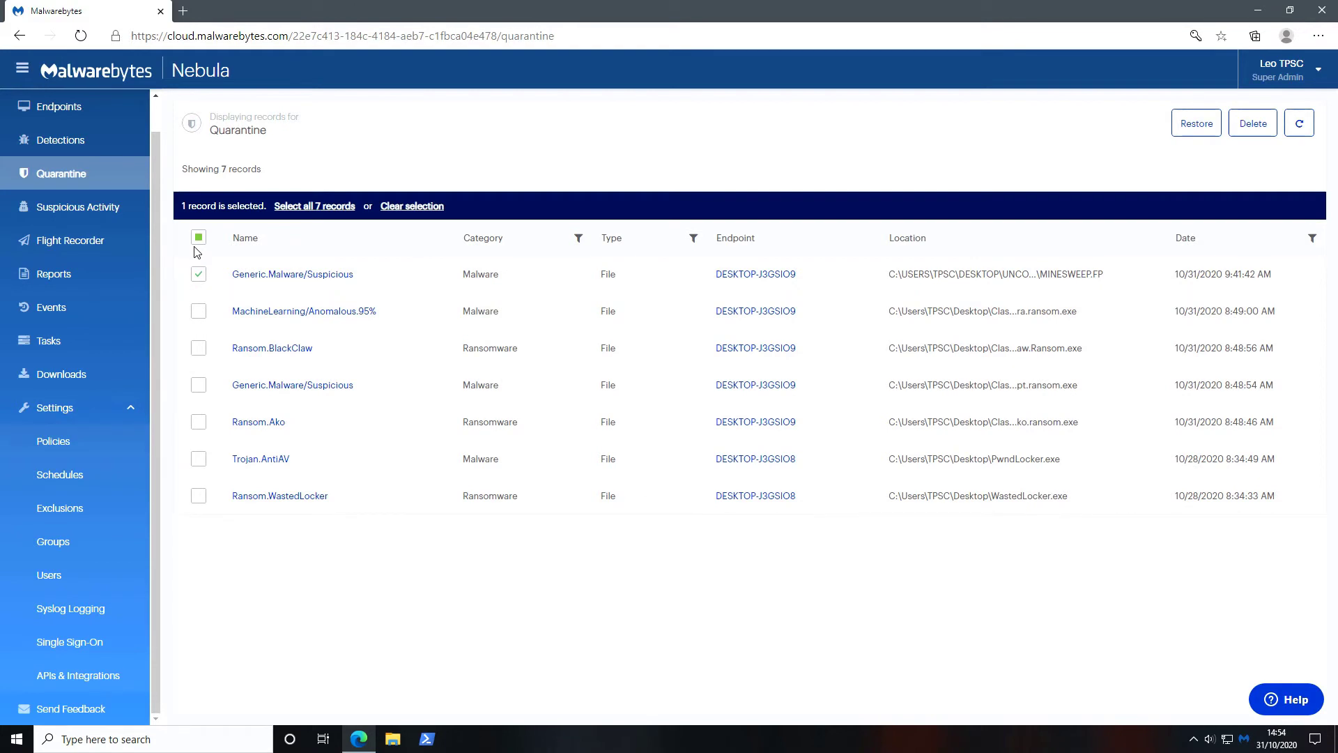
- View the Flight Recorder search, the suspicious activity page and the endpoints page
left_click(69, 239)
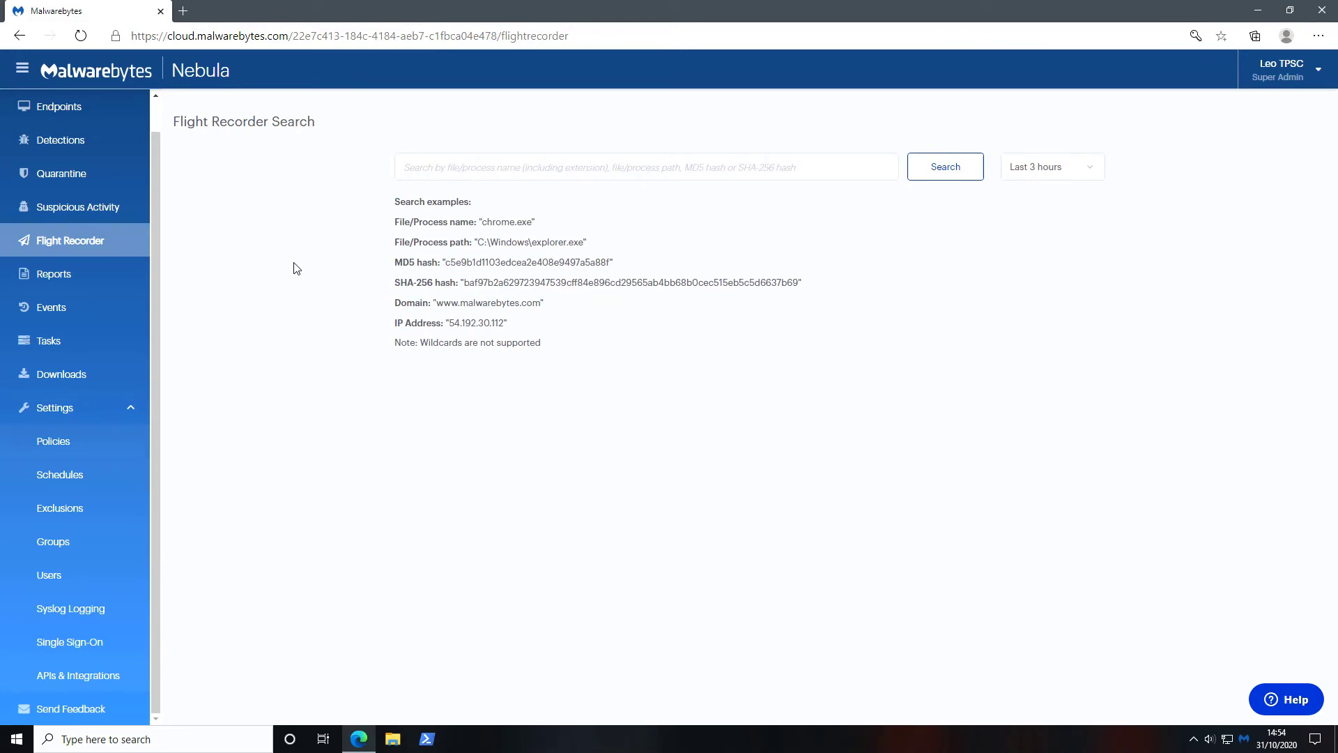
left_click(145, 211)
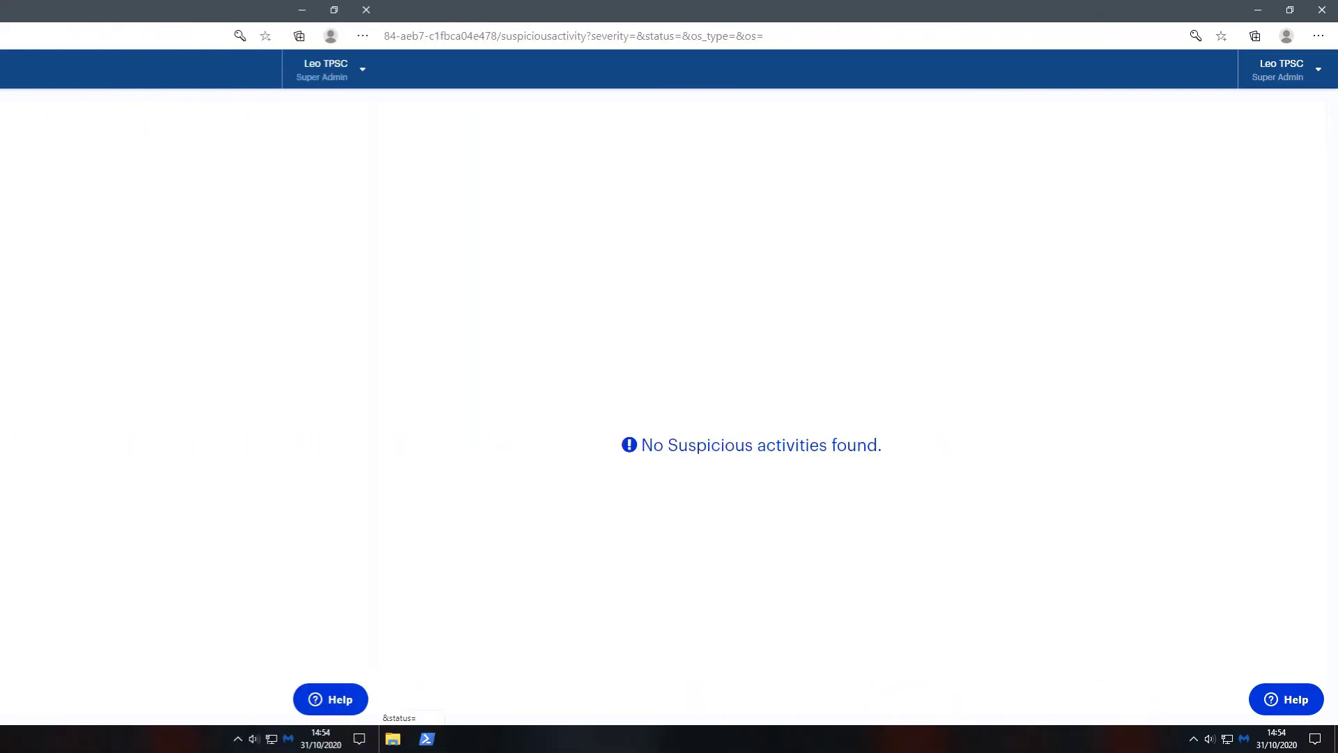
left_click(98, 117)
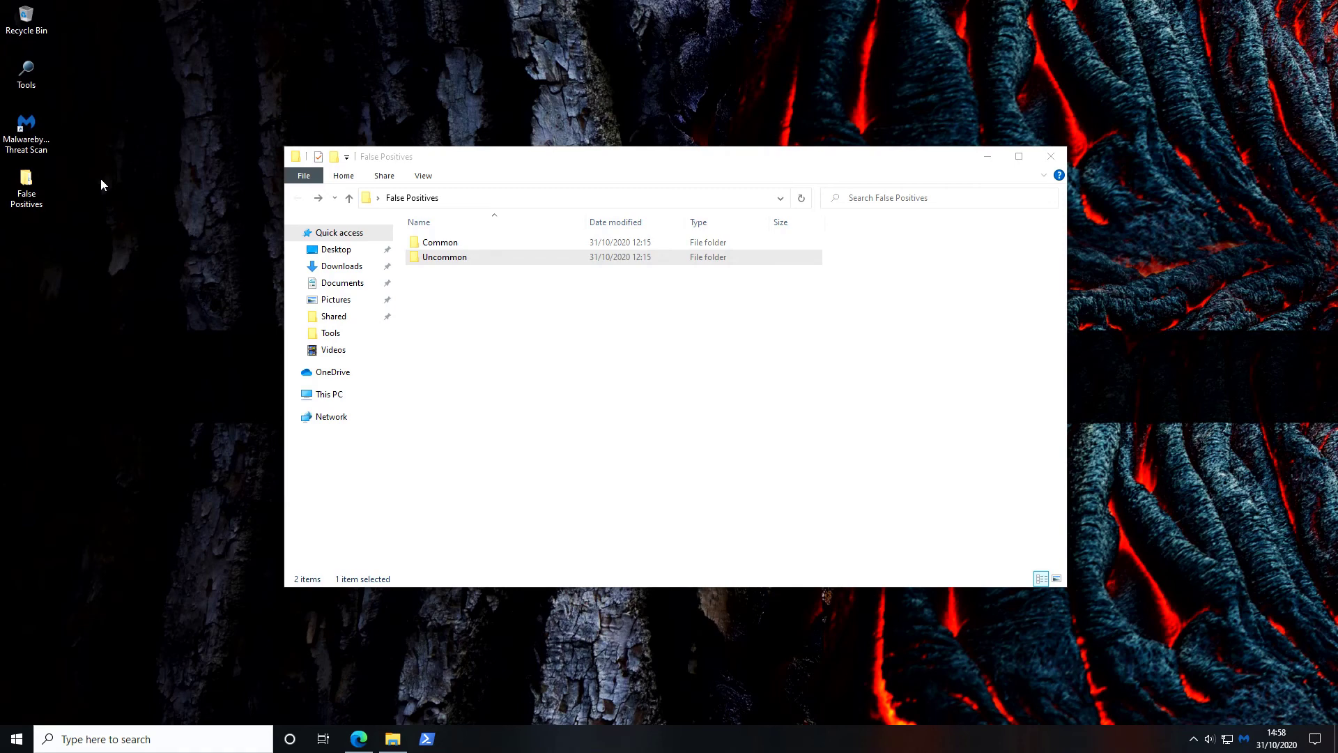
- Start a Malwarebytes scan of the False Positives folder on the desktop
right_click(33, 187)
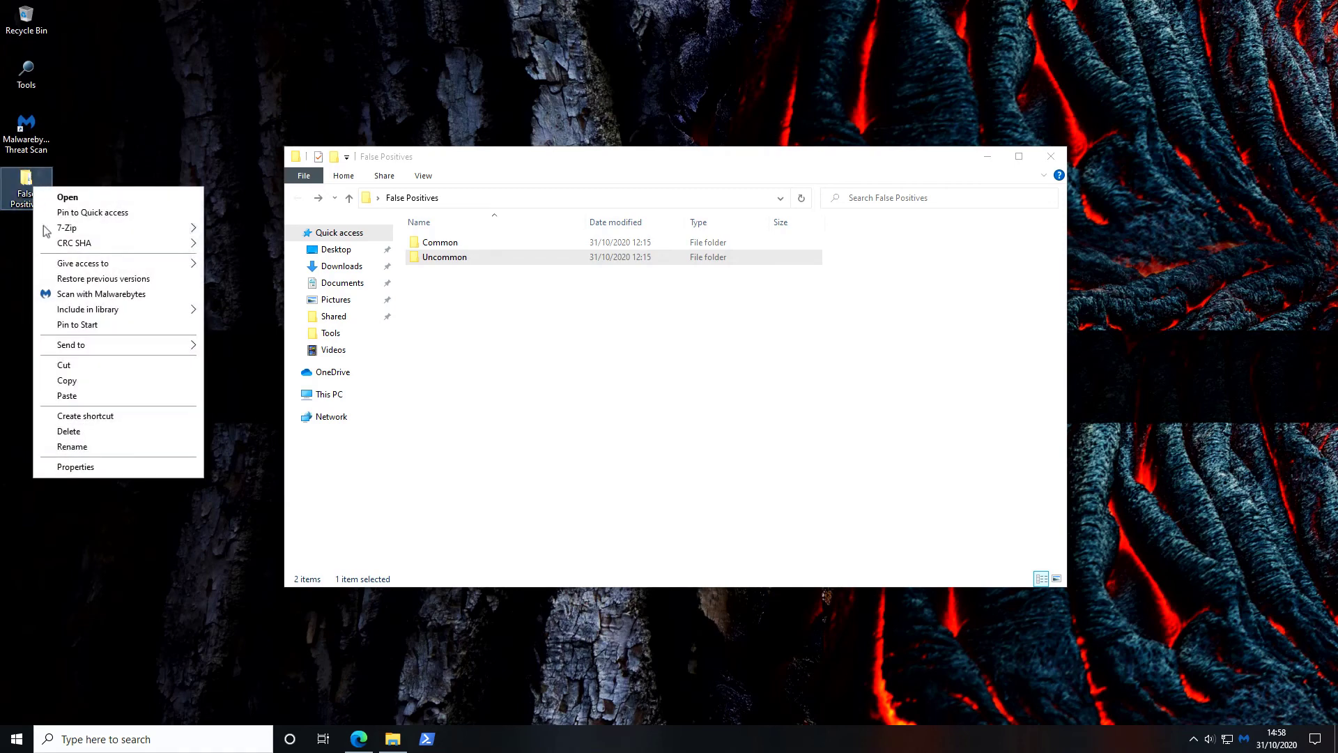
left_click(60, 292)
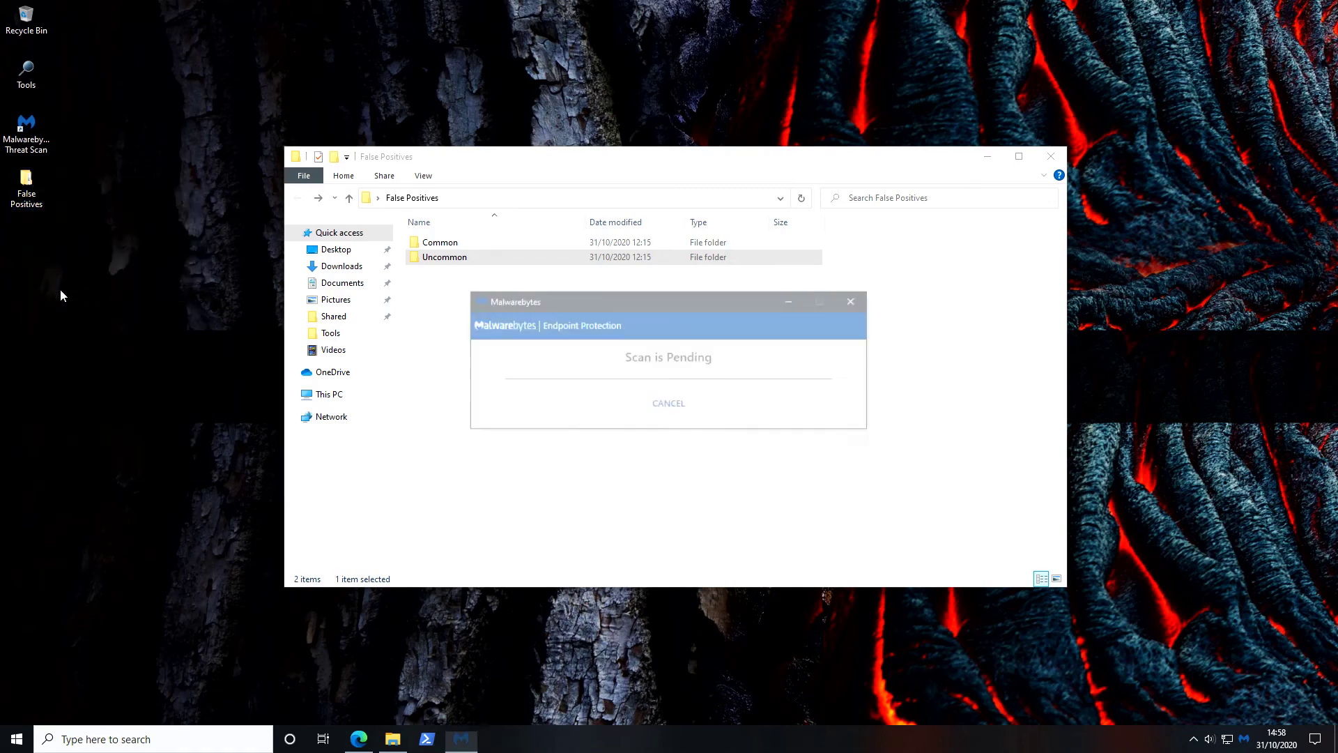